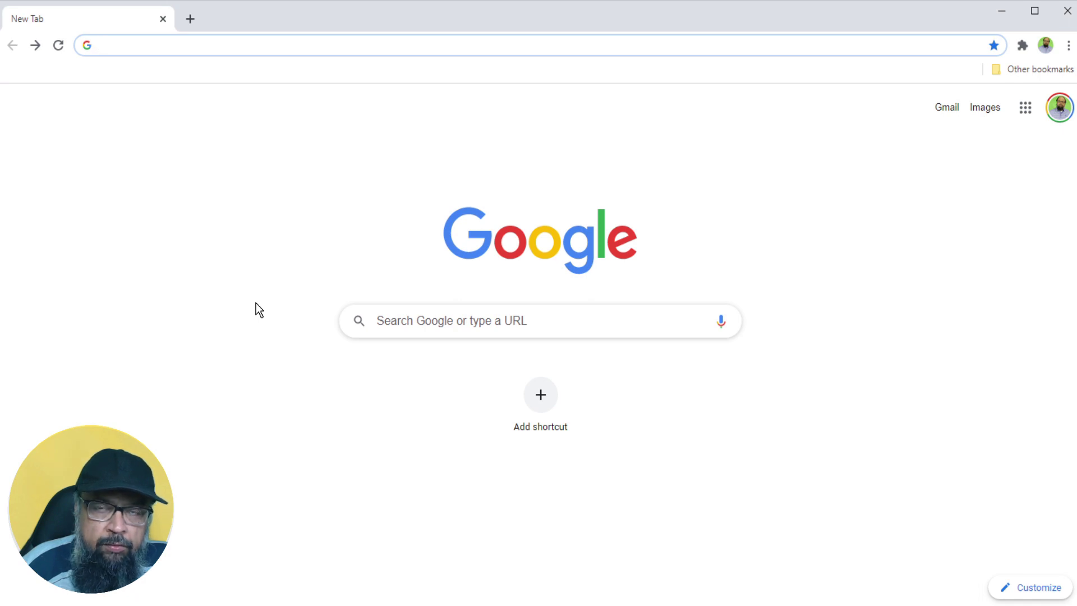
# Step: Search Google for 'chrome store' and go to the Chrome Web Store
pyautogui.click(392, 322)
pyautogui.write('chrome store')
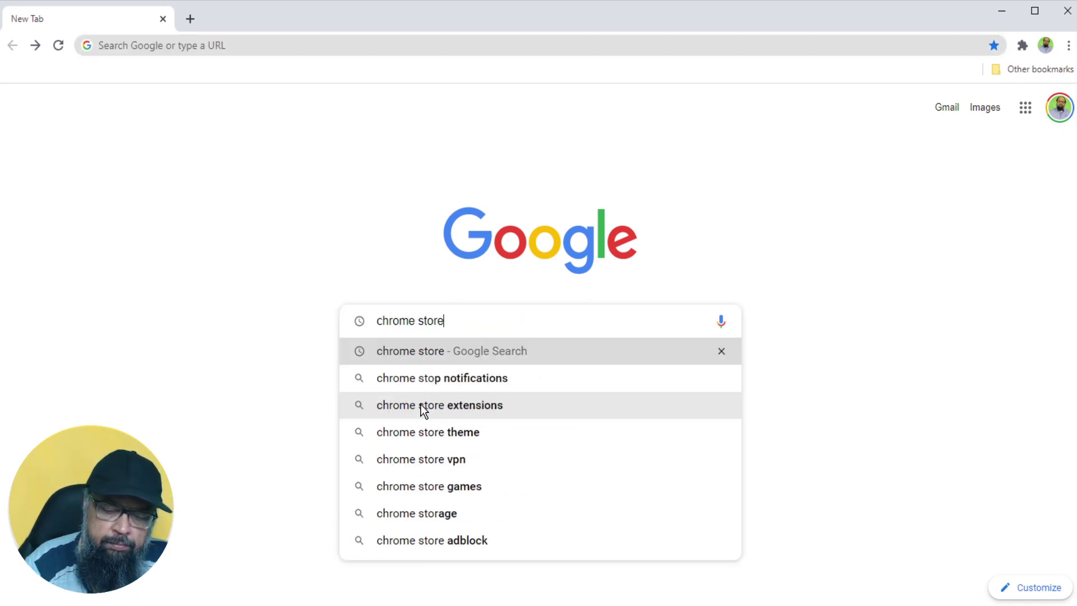
pyautogui.press('Return')
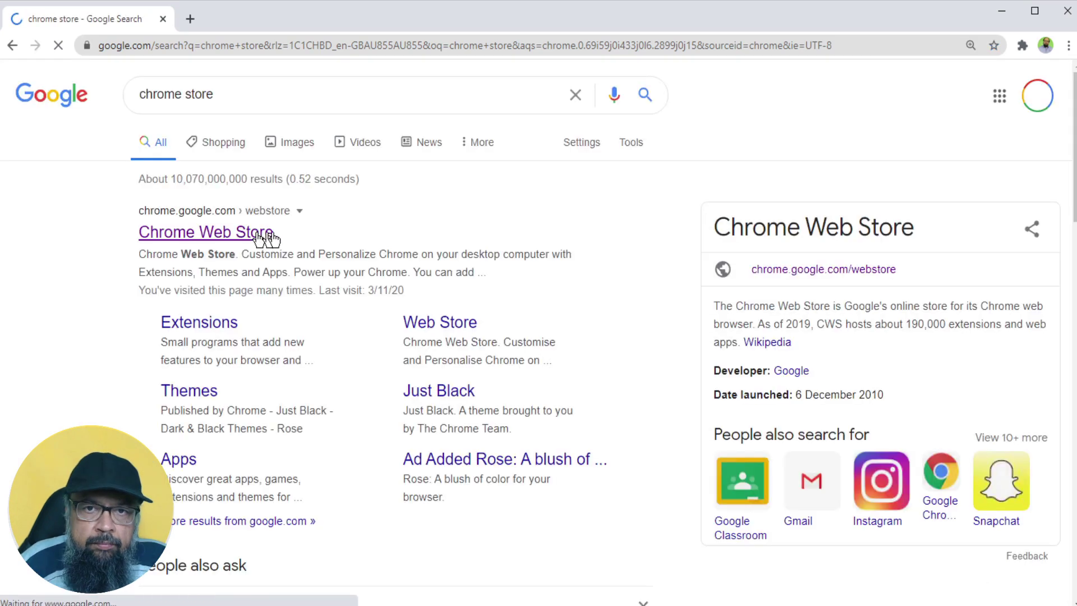
pyautogui.click(240, 235)
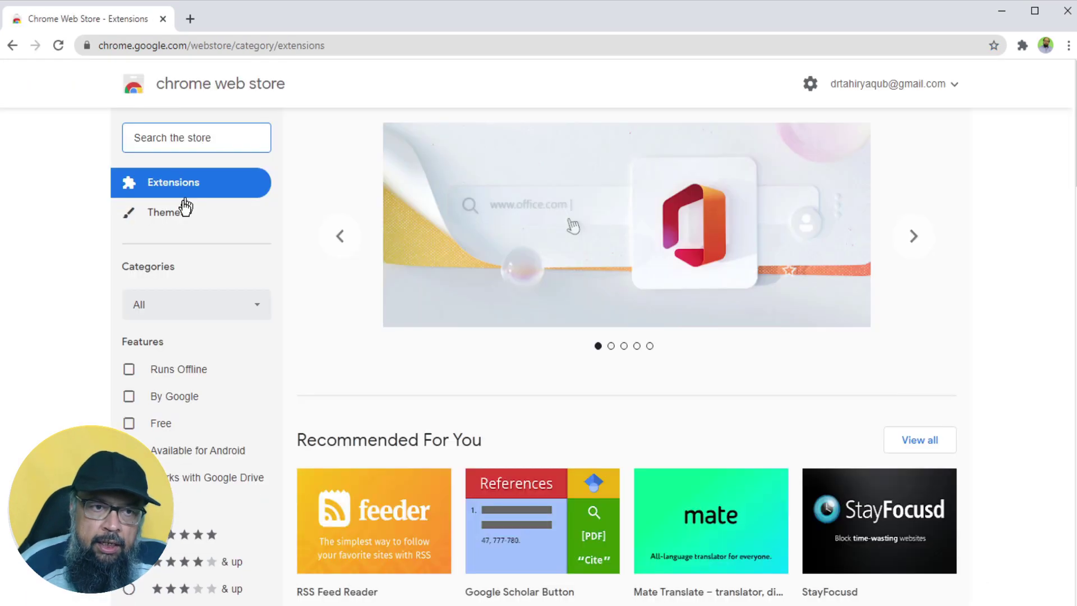
# Step: Search the store for 'onetab' and open the OneTab extension's page
pyautogui.write('one')
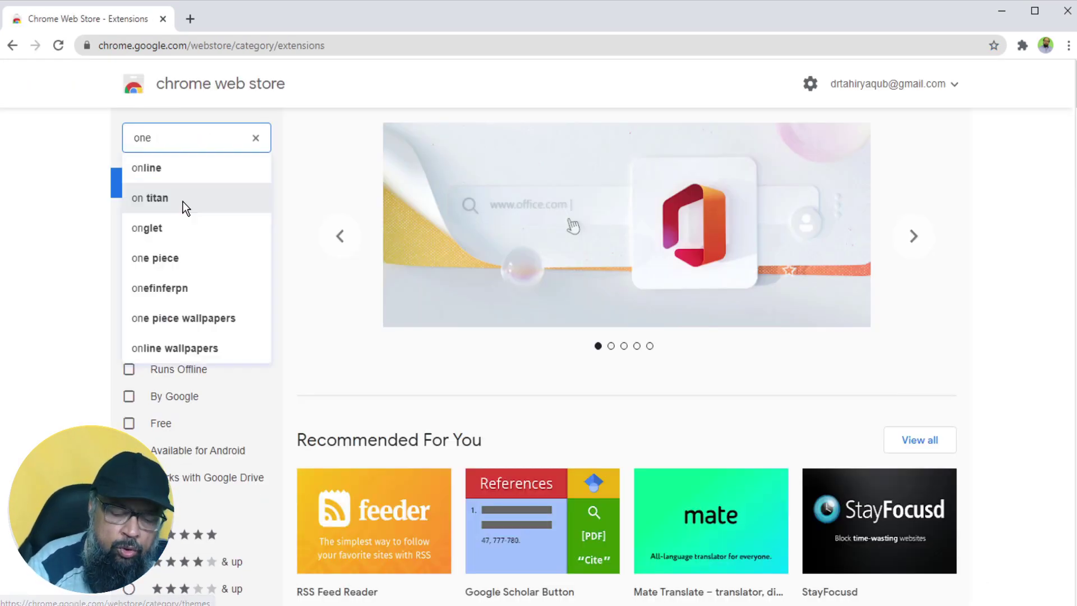
pyautogui.write('tab')
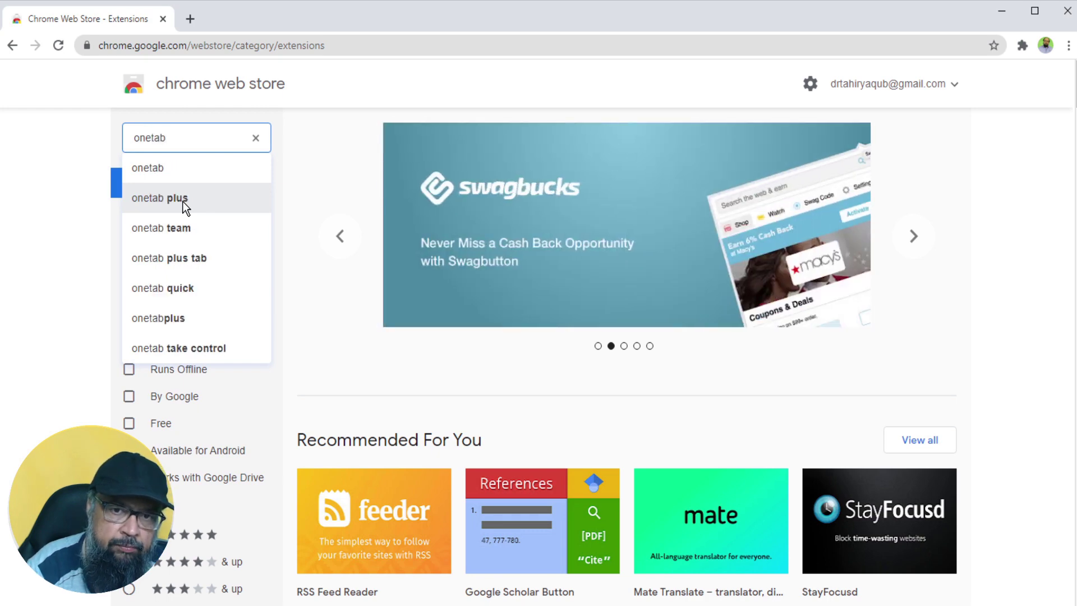
pyautogui.press('Return')
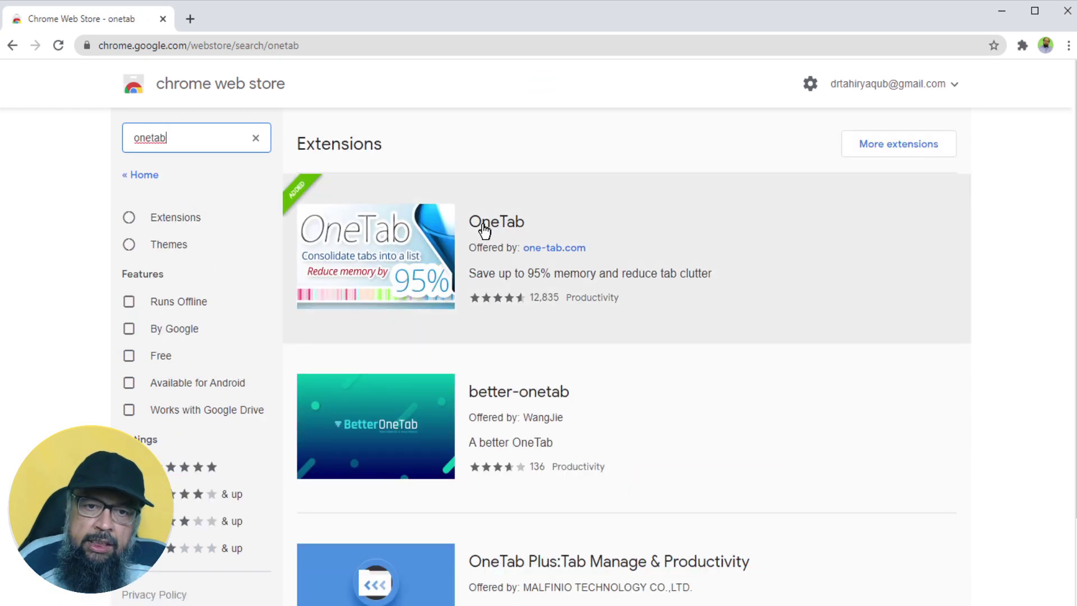
pyautogui.click(491, 229)
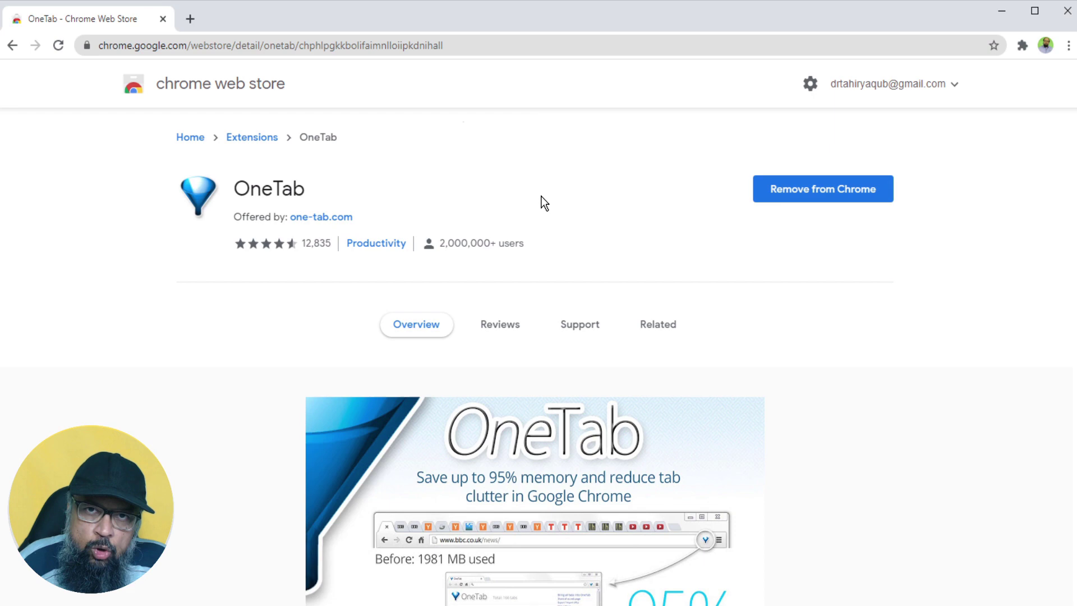
# Step: Pin OneTab to the Chrome toolbar from the Extensions menu
pyautogui.click(1022, 47)
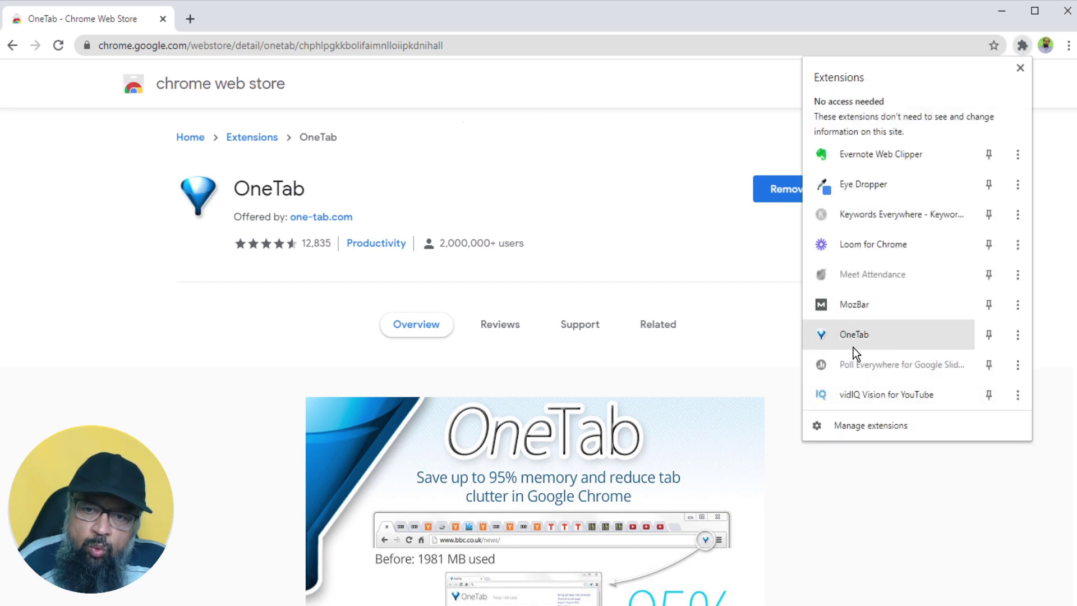
pyautogui.click(987, 338)
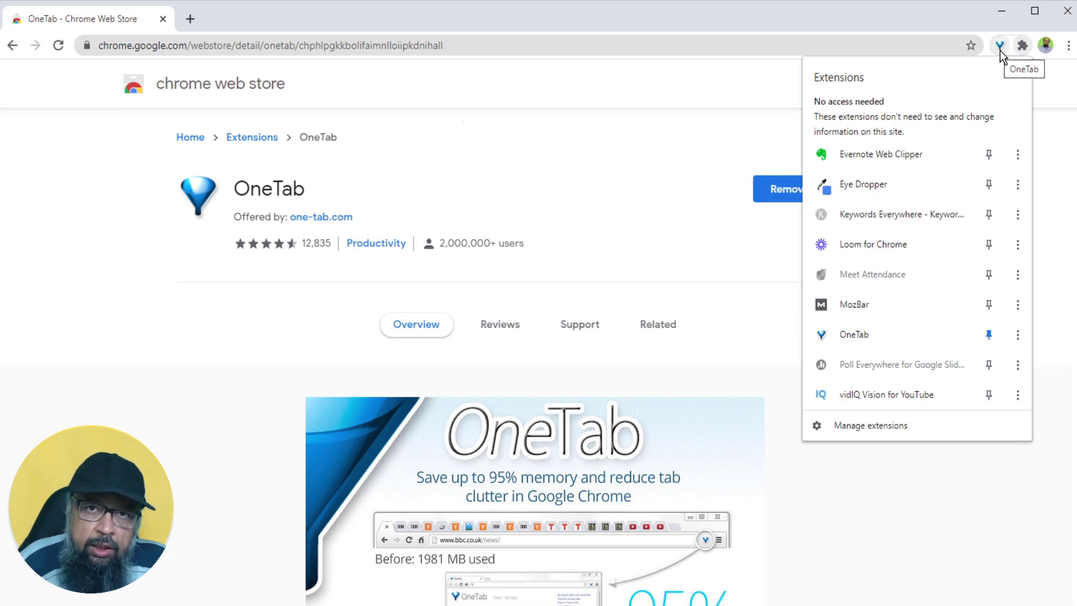
pyautogui.click(365, 90)
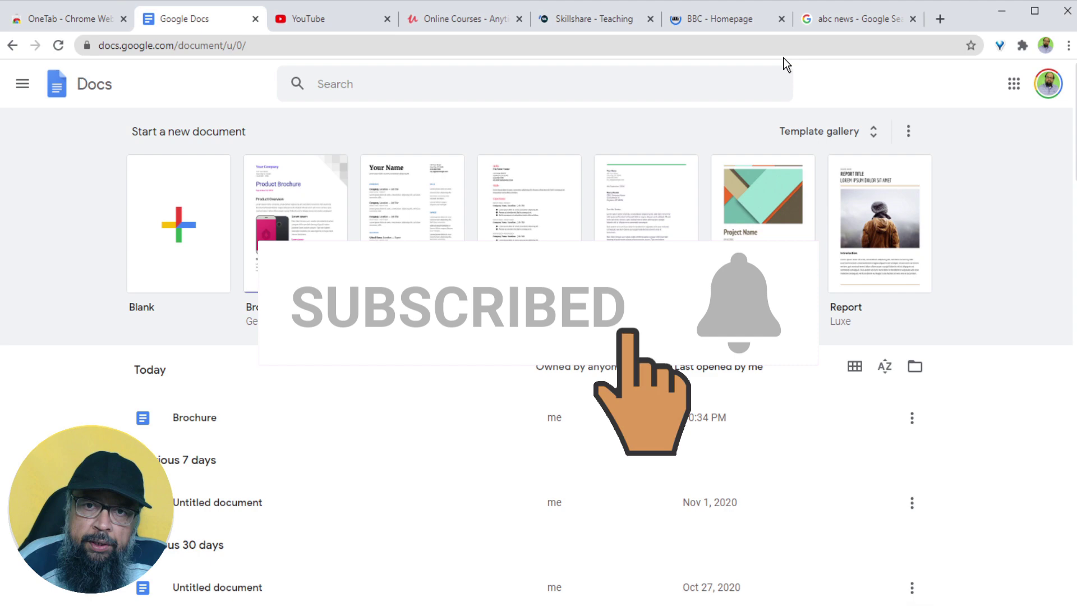
# Step: Send all seven open Chrome tabs into a new OneTab group
pyautogui.click(998, 46)
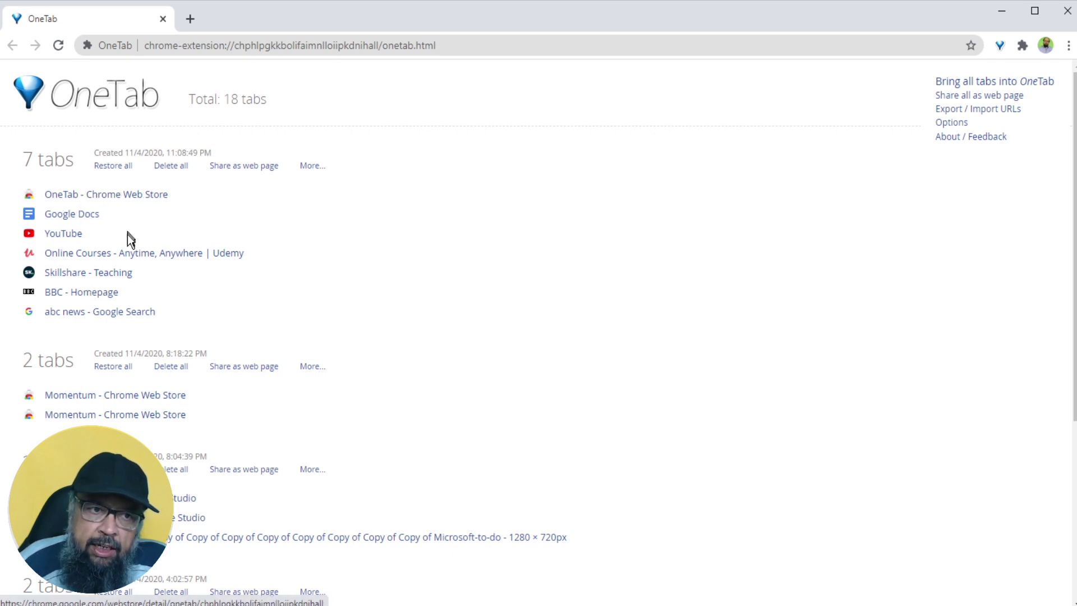
pyautogui.scroll(-1, 321, 308)
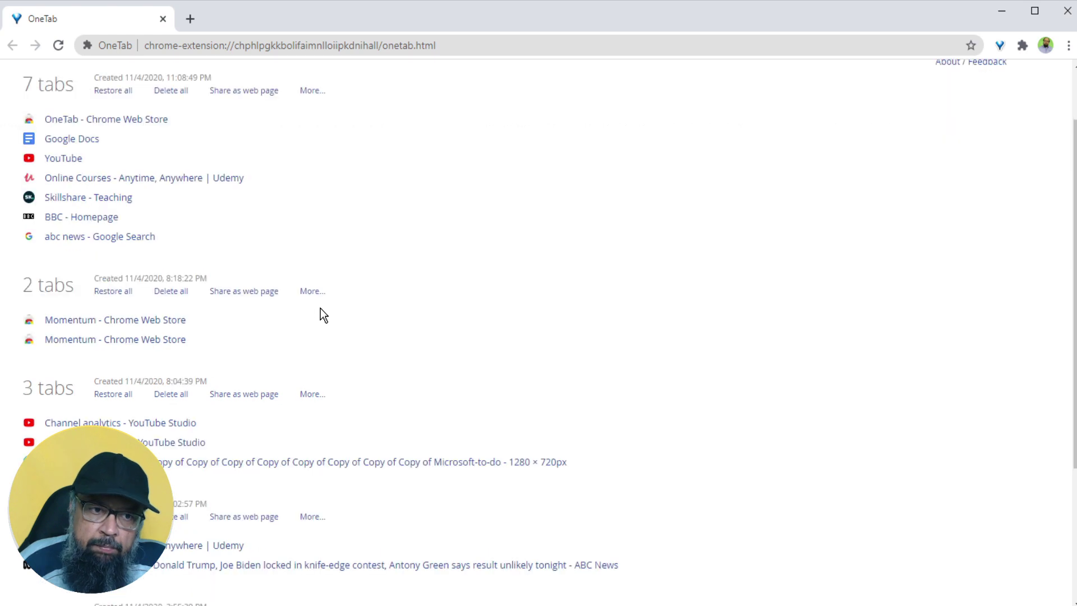
pyautogui.scroll(-1, 297, 311)
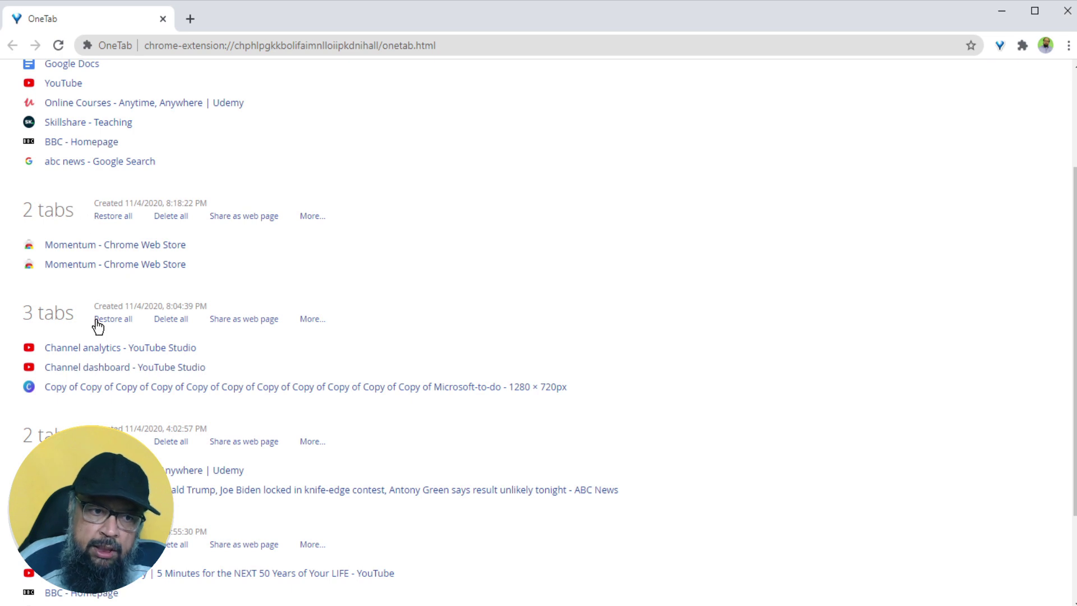
pyautogui.scroll(3, 61, 430)
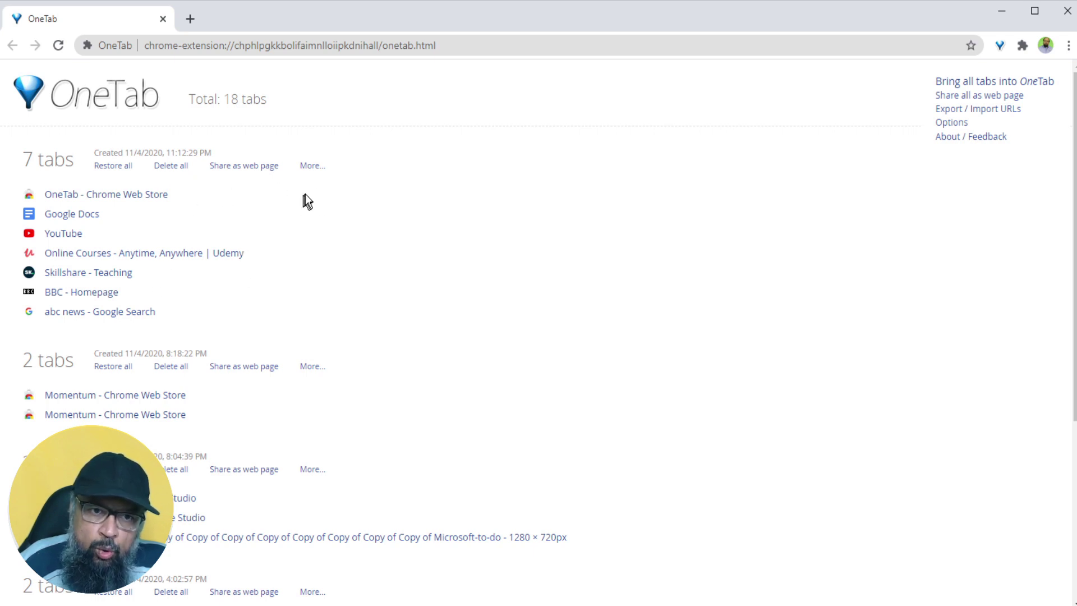
# Step: Name the 7-tab group 'Math Tabs' and then lock it
pyautogui.click(312, 167)
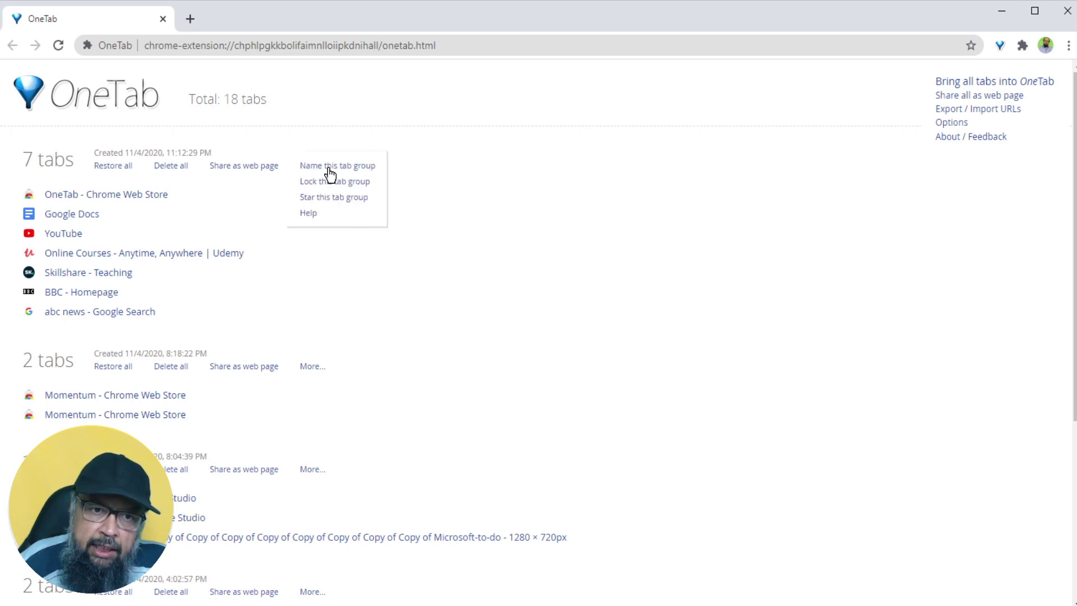
pyautogui.click(329, 168)
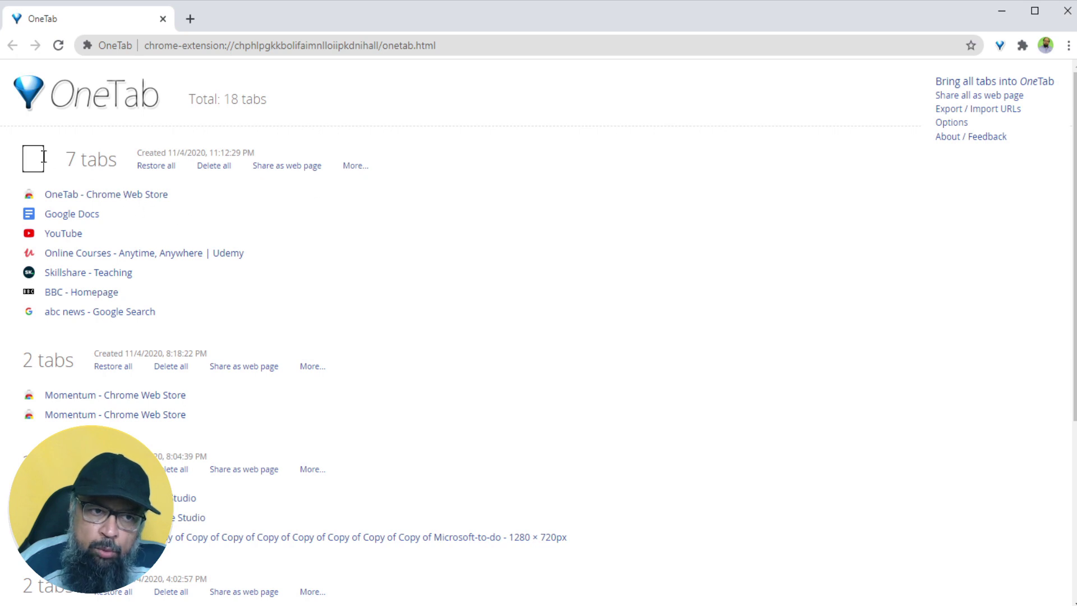
pyautogui.write('M')
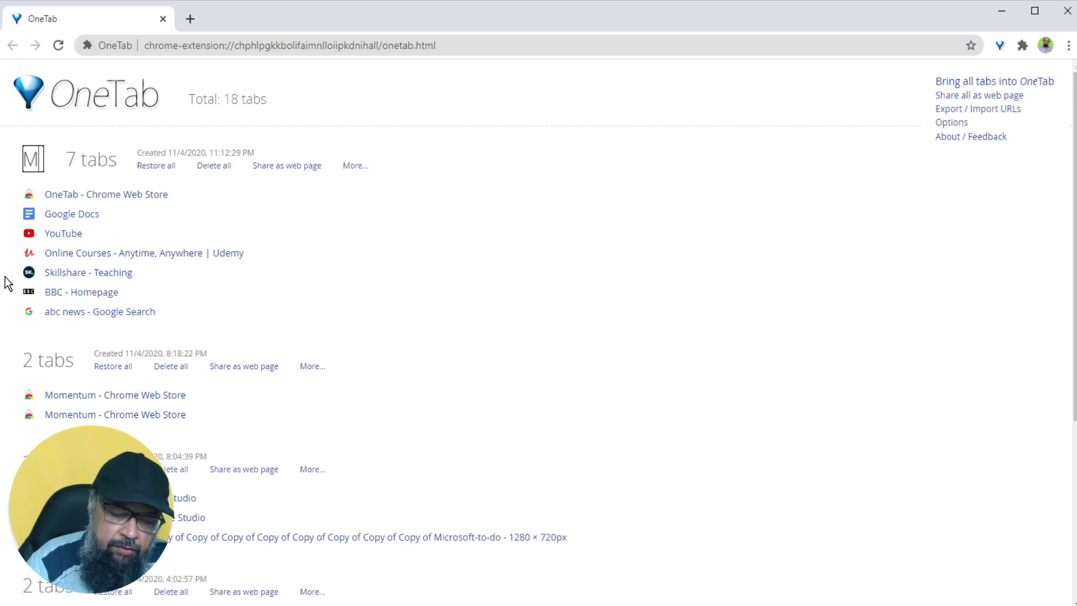
pyautogui.write('ath Tabs')
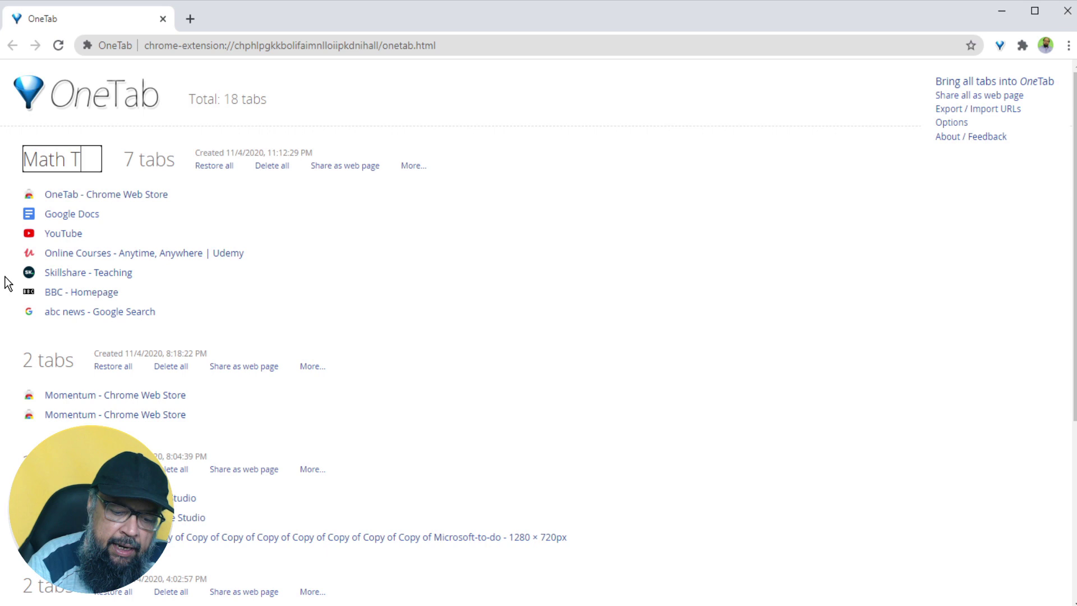
pyautogui.click(570, 240)
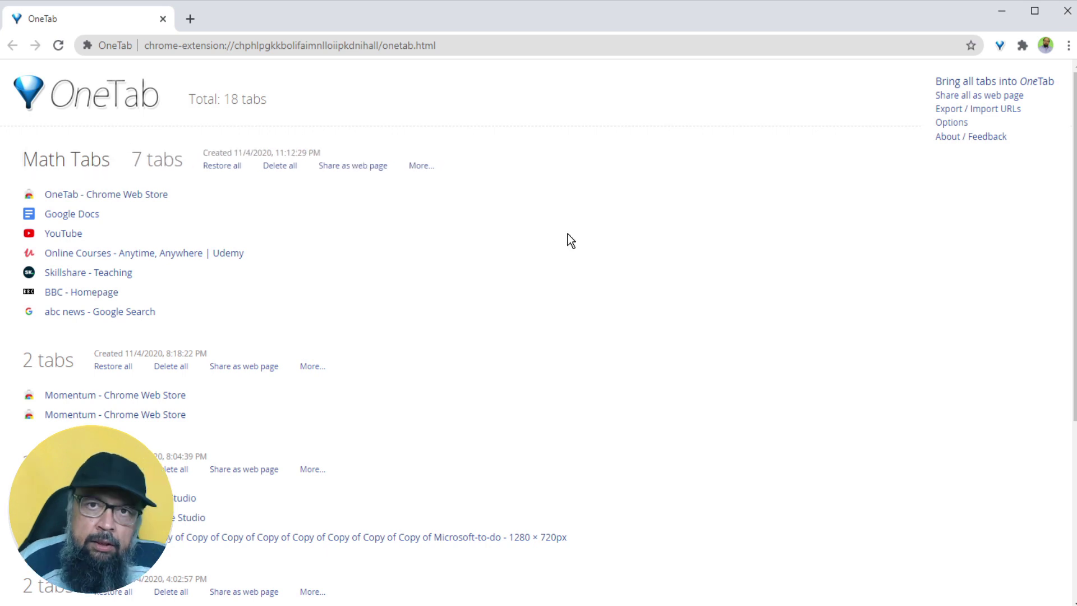
pyautogui.click(421, 168)
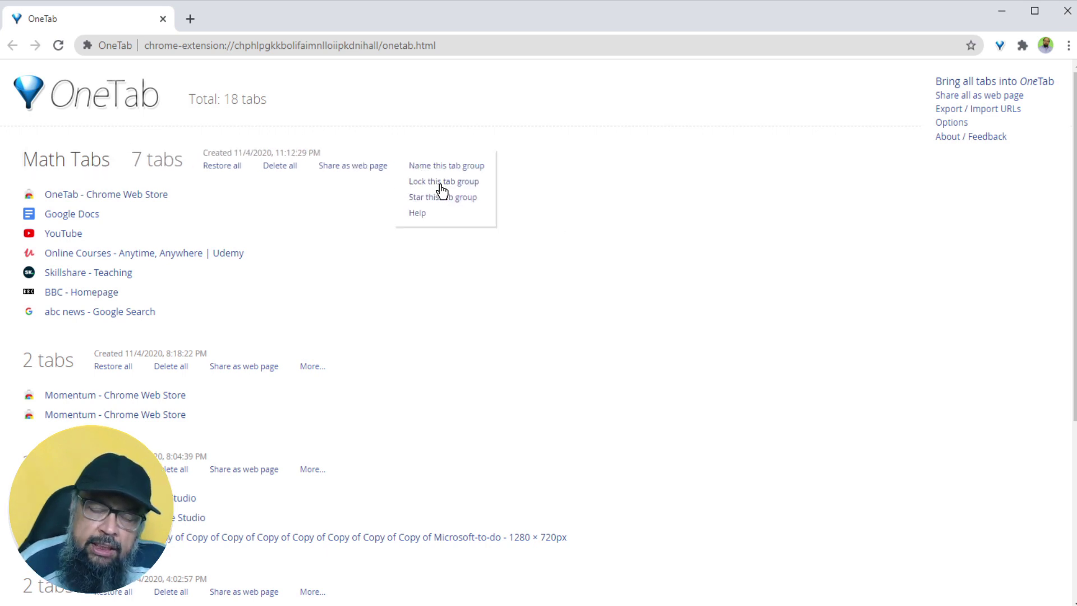
pyautogui.click(442, 182)
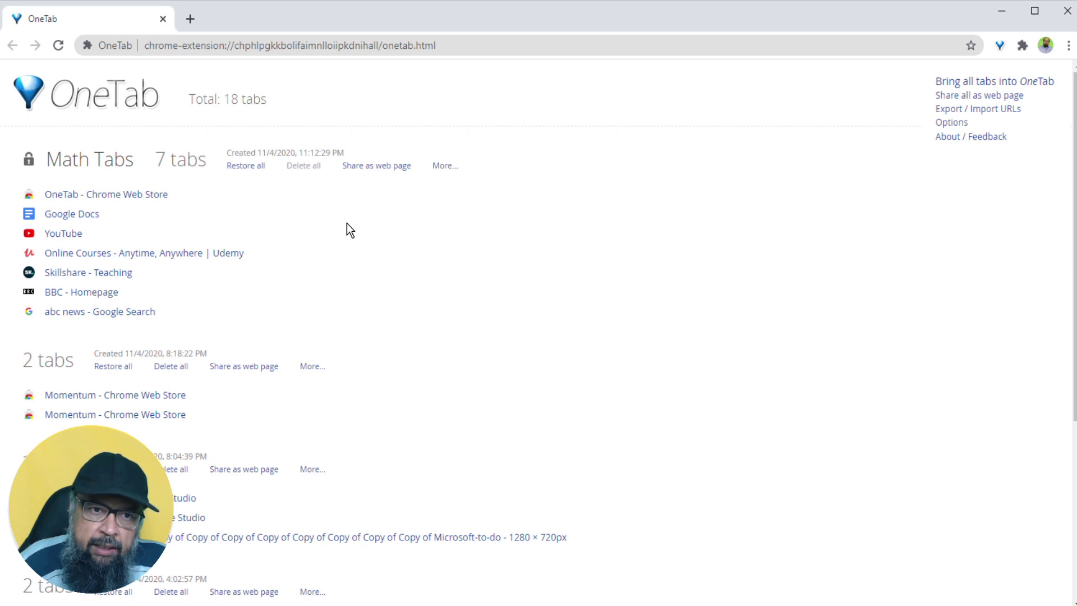
# Step: Restore all seven Math Tabs pages, keeping the locked group saved
pyautogui.click(245, 166)
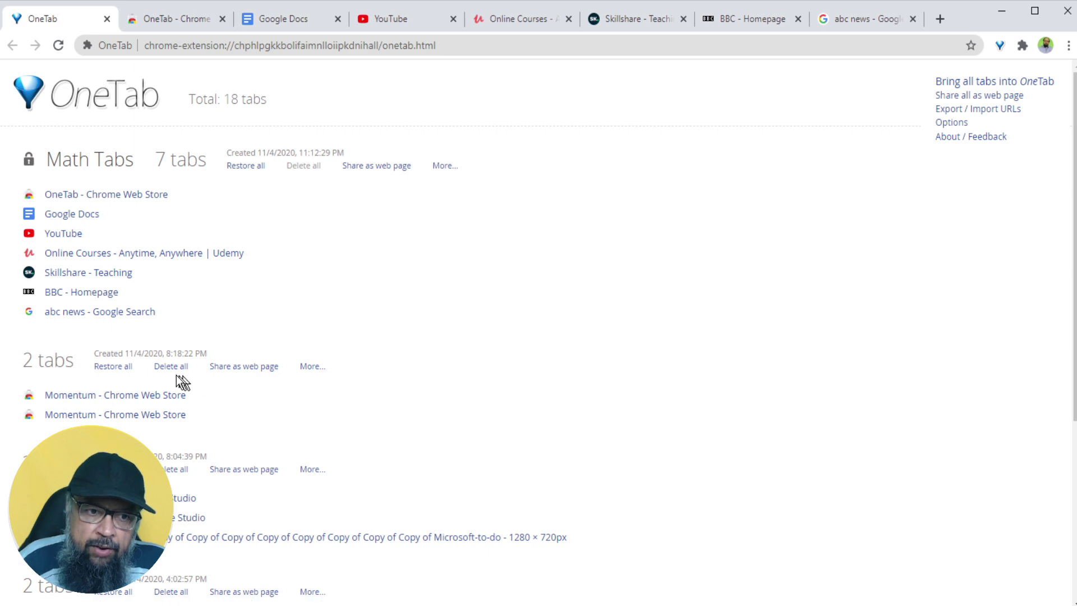
# Step: Restore the 2-tab Momentum group and close the window it opened in
pyautogui.click(121, 370)
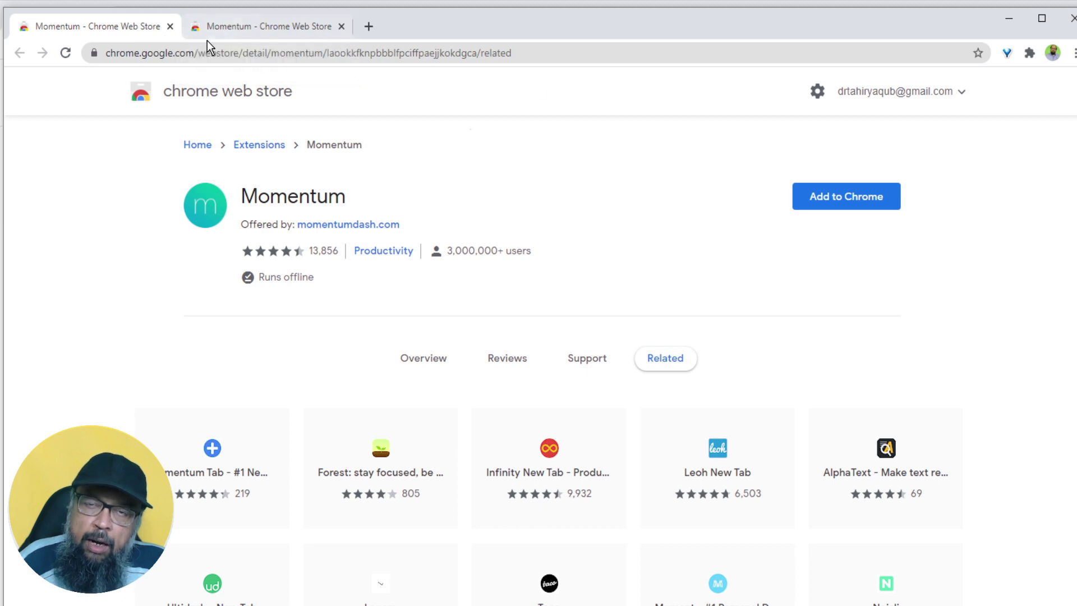
pyautogui.hotkey('alt', 'F4')
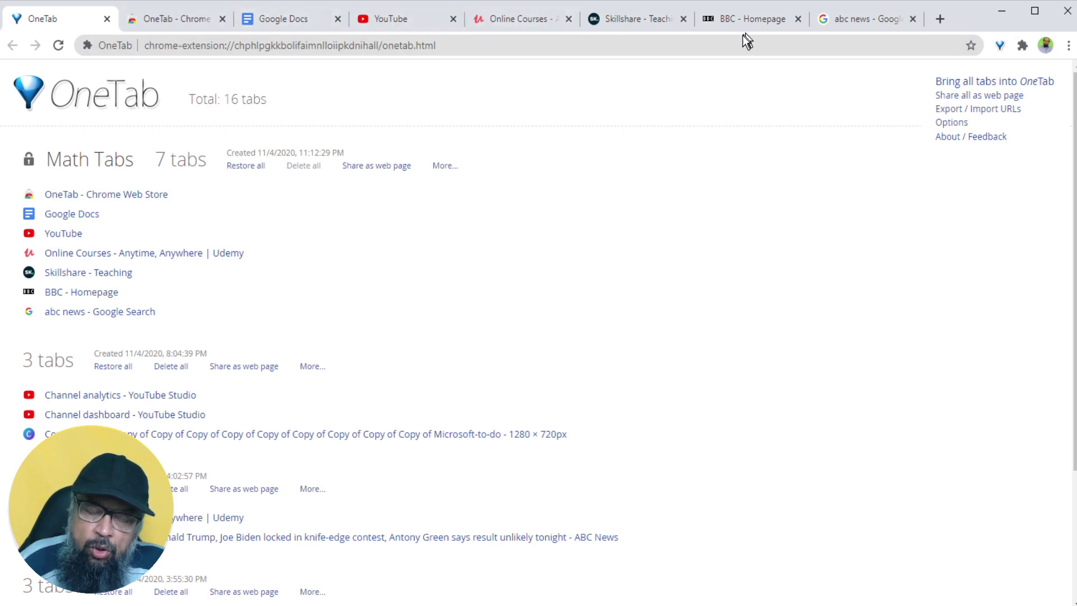
pyautogui.scroll(-1, 324, 297)
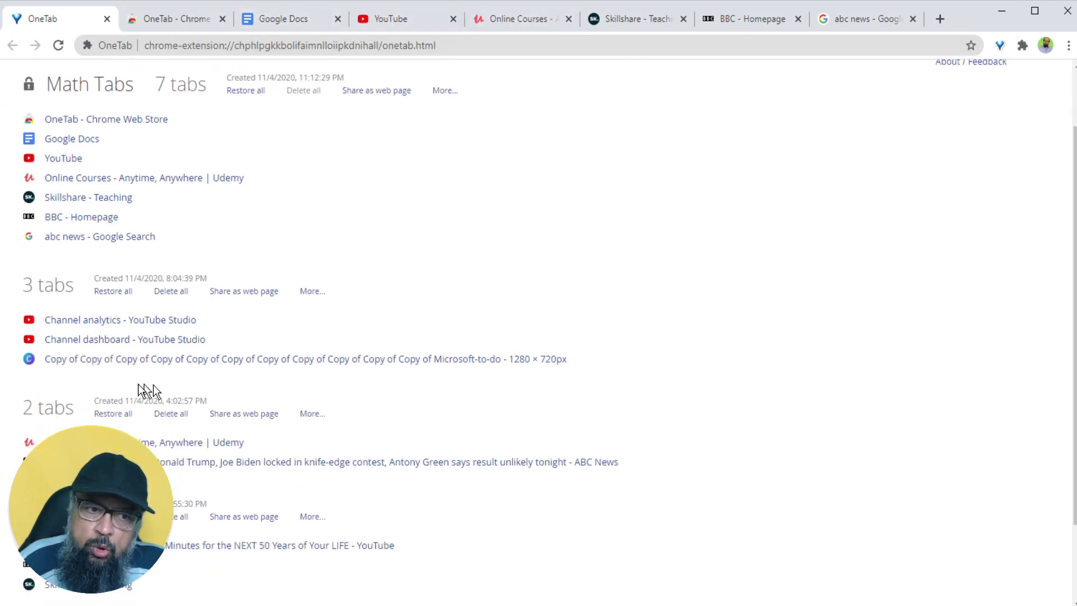
pyautogui.scroll(-1, 103, 389)
pyautogui.scroll(1, 103, 389)
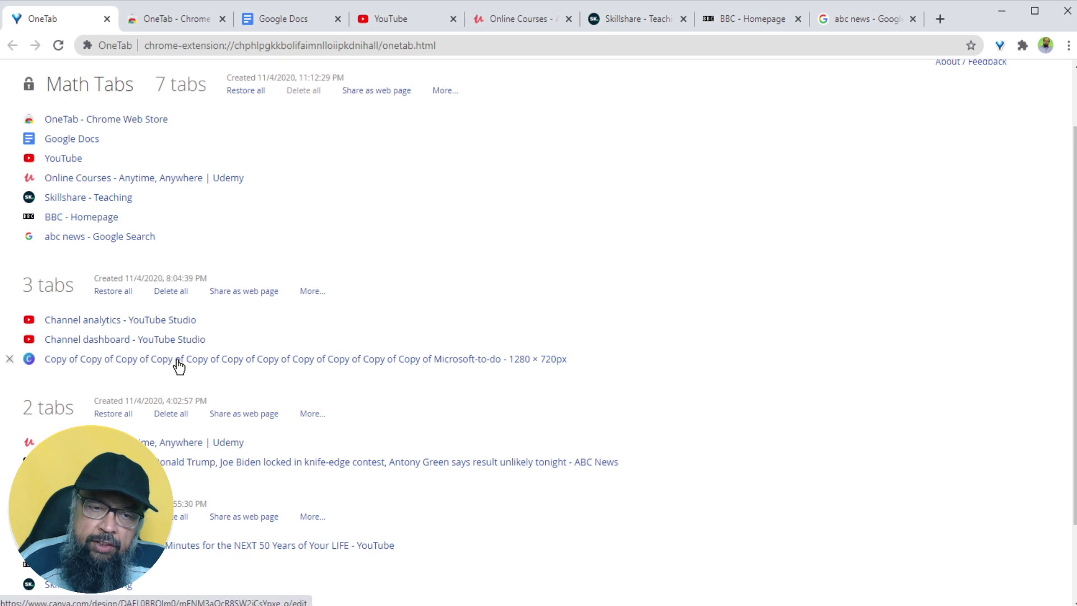
# Step: Delete the 3-tab YouTube Studio group and confirm the deletion
pyautogui.click(171, 292)
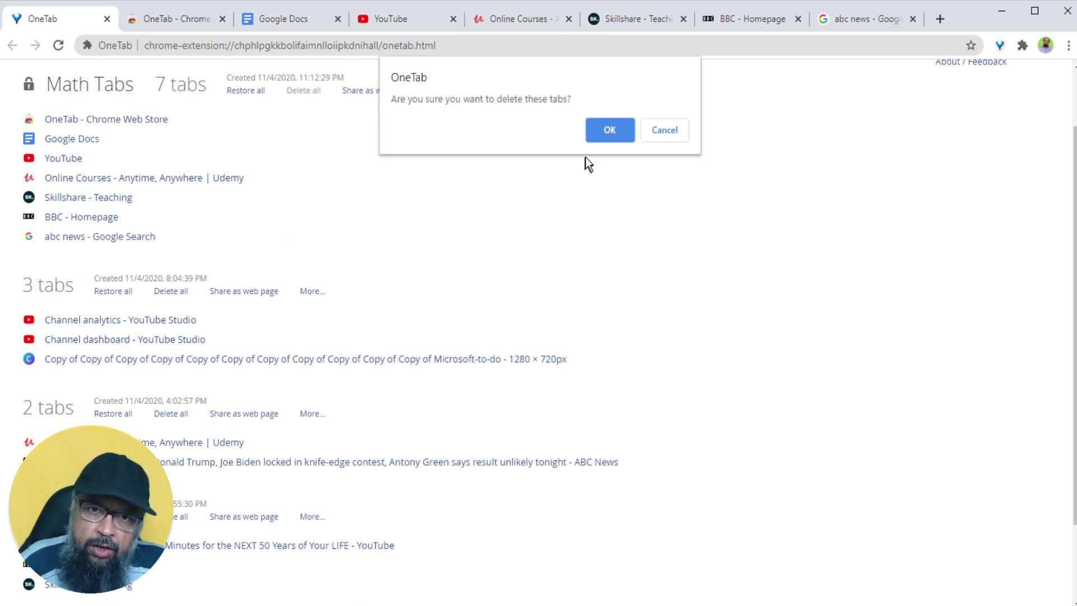
pyautogui.click(612, 132)
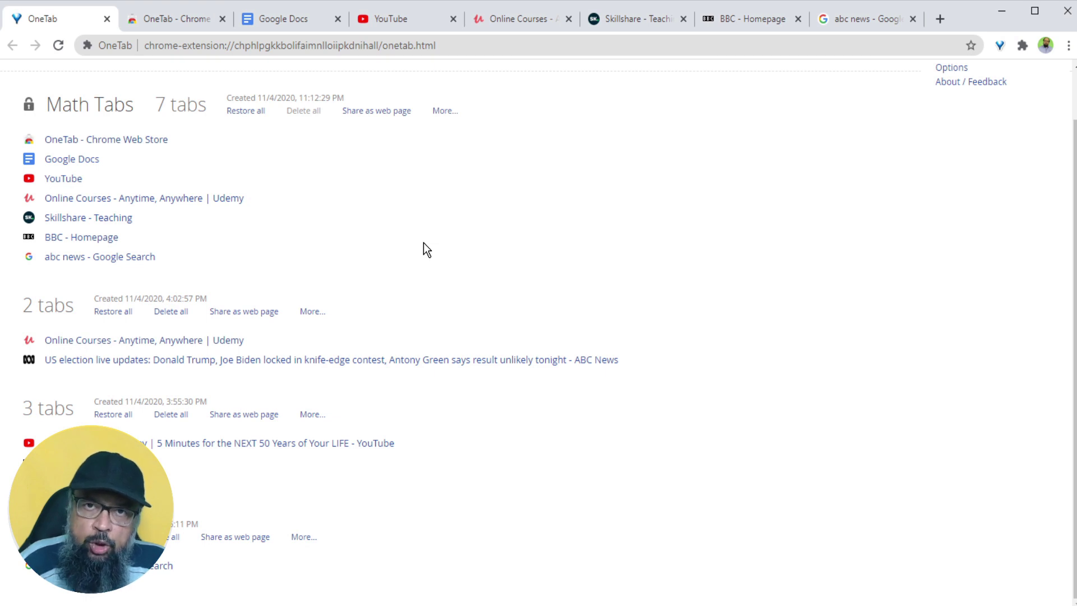
# Step: Close the abc news, BBC, Skillshare and Udemy tabs, then save the remaining three into OneTab
pyautogui.scroll(1, 424, 246)
pyautogui.click(913, 19)
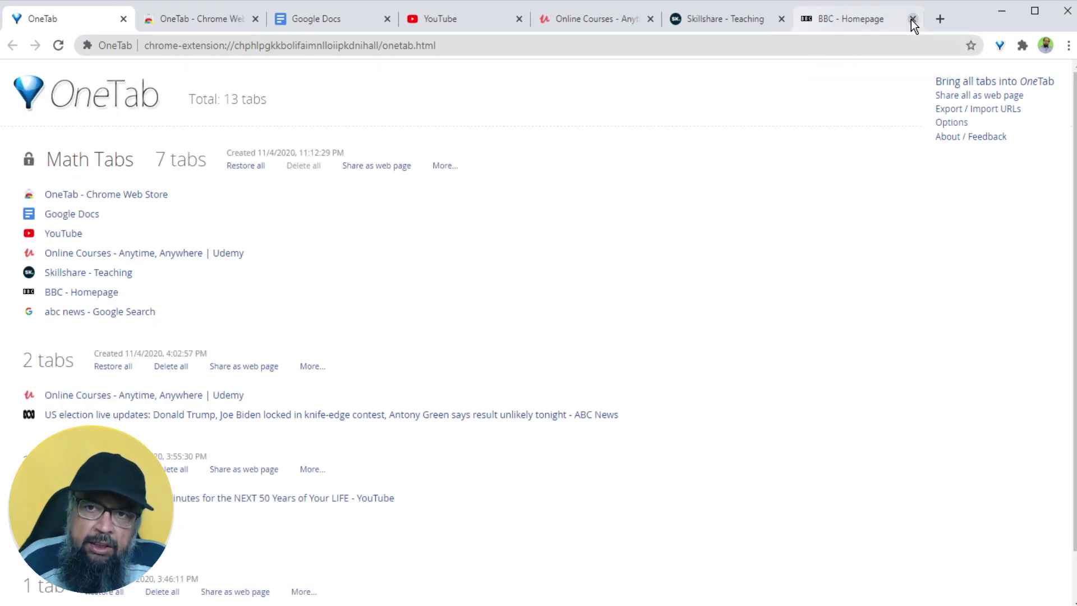
pyautogui.click(910, 18)
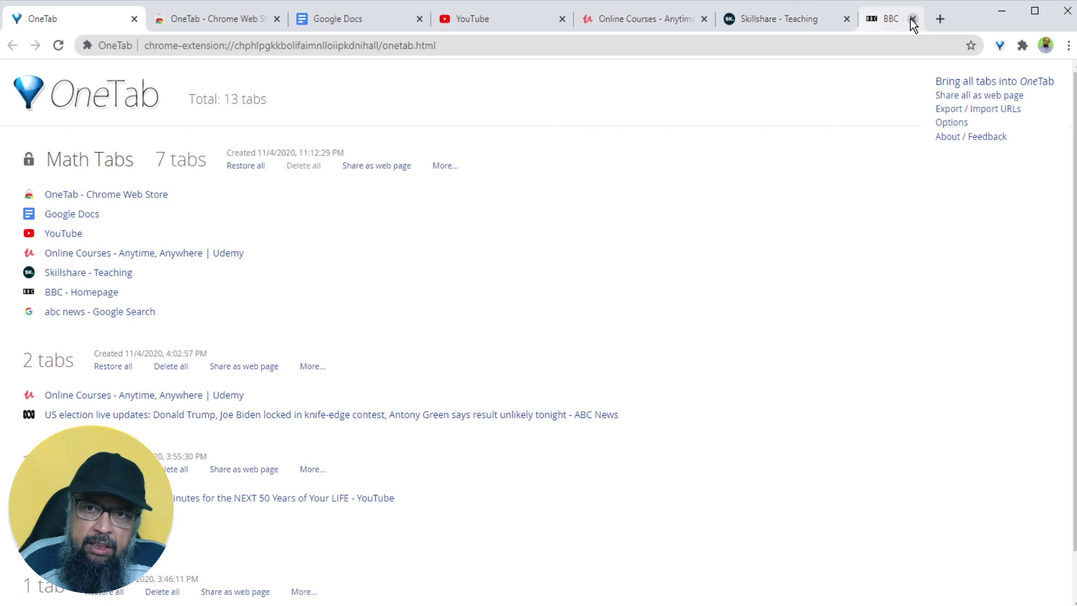
pyautogui.click(911, 18)
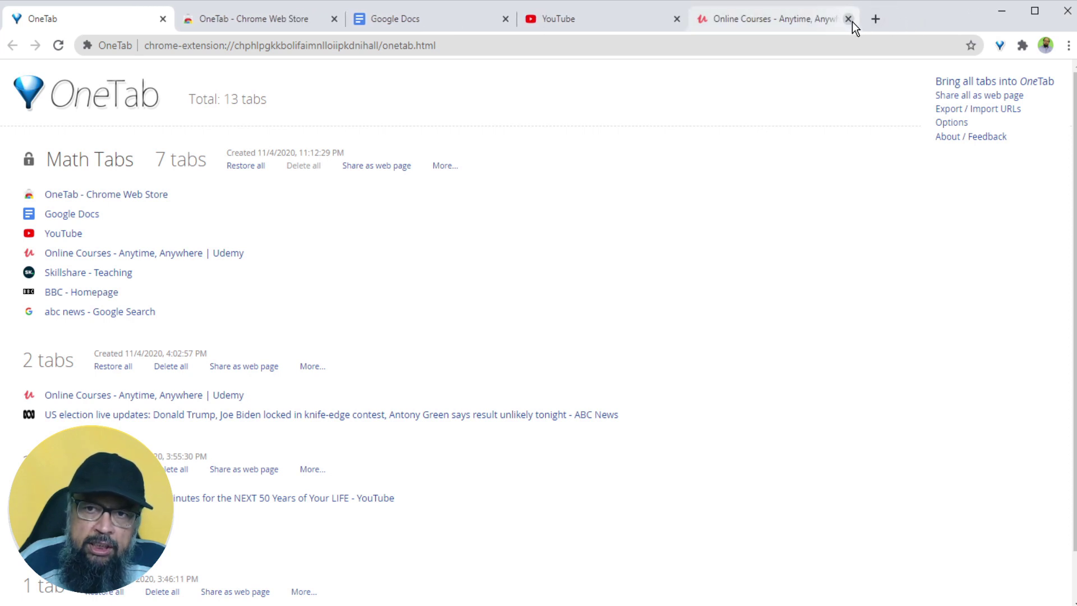
pyautogui.click(848, 19)
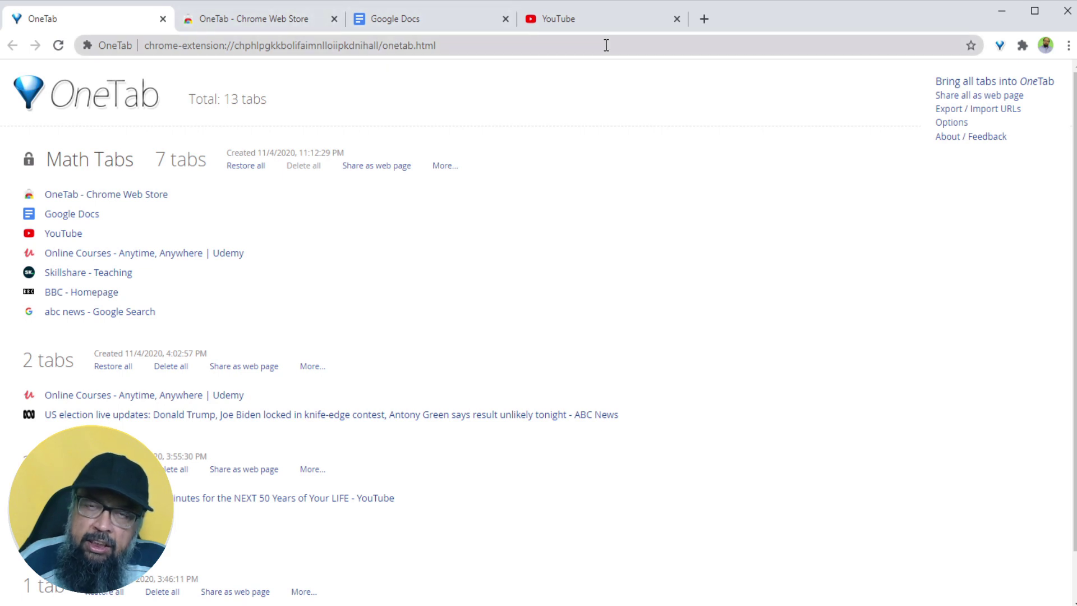
pyautogui.click(951, 87)
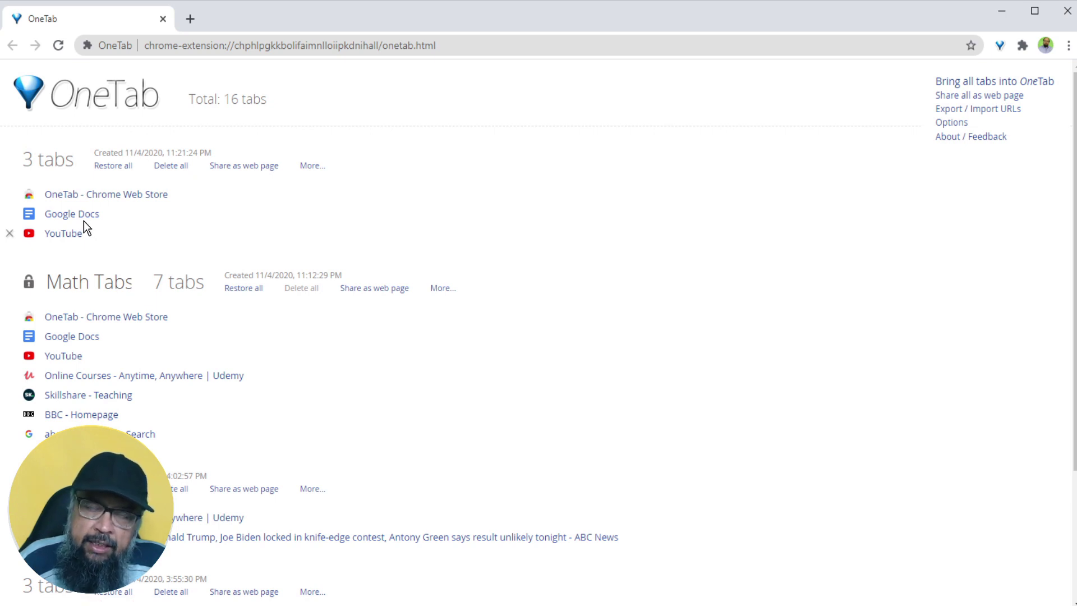
# Step: Drag the ABC News US election live updates link into the Math Tabs group
pyautogui.scroll(-3, 184, 271)
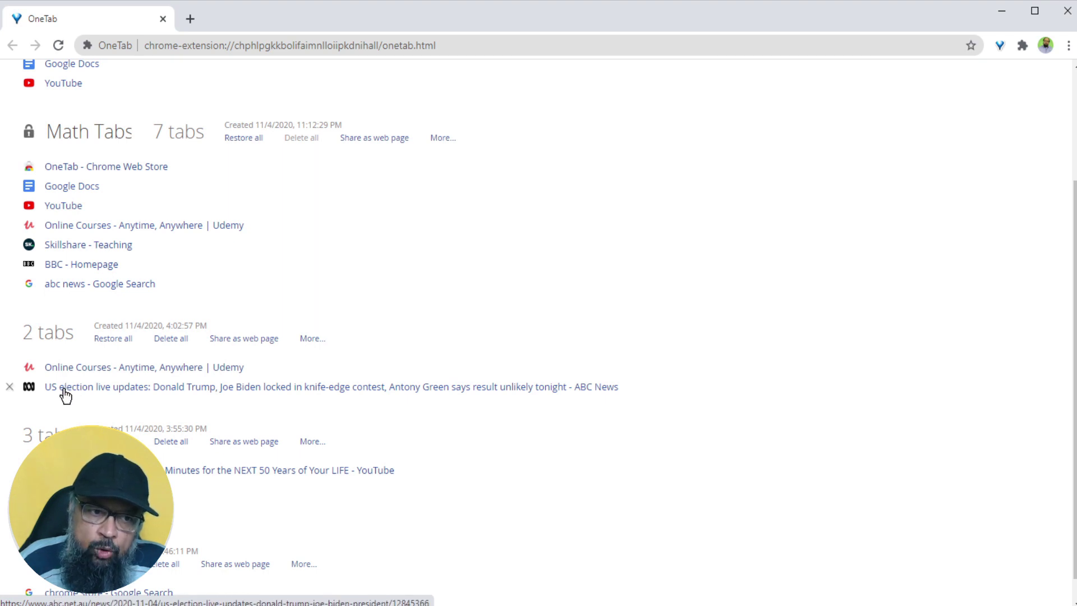
pyautogui.moveTo(64, 388); pyautogui.dragTo(77, 299)
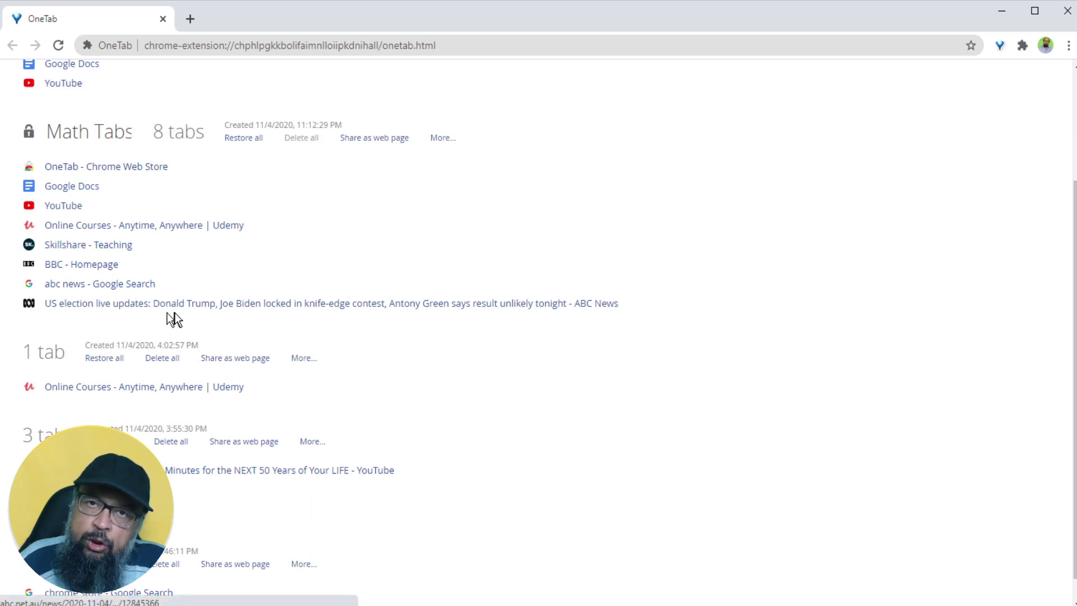
# Step: Open OneTab Options and review the restore, pinned-tab and startup settings
pyautogui.scroll(3, 955, 217)
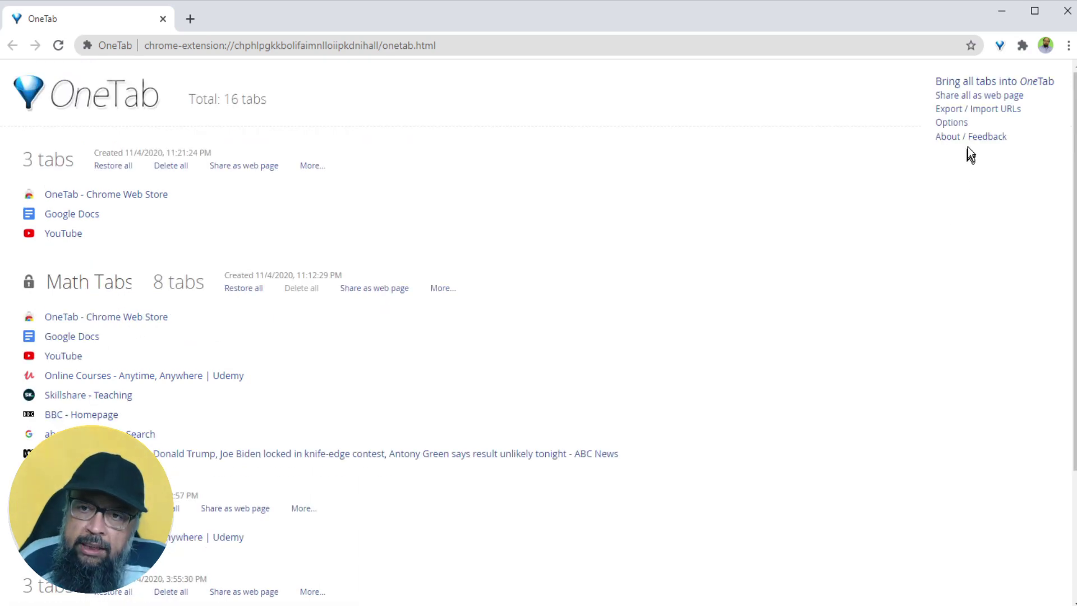
pyautogui.click(953, 122)
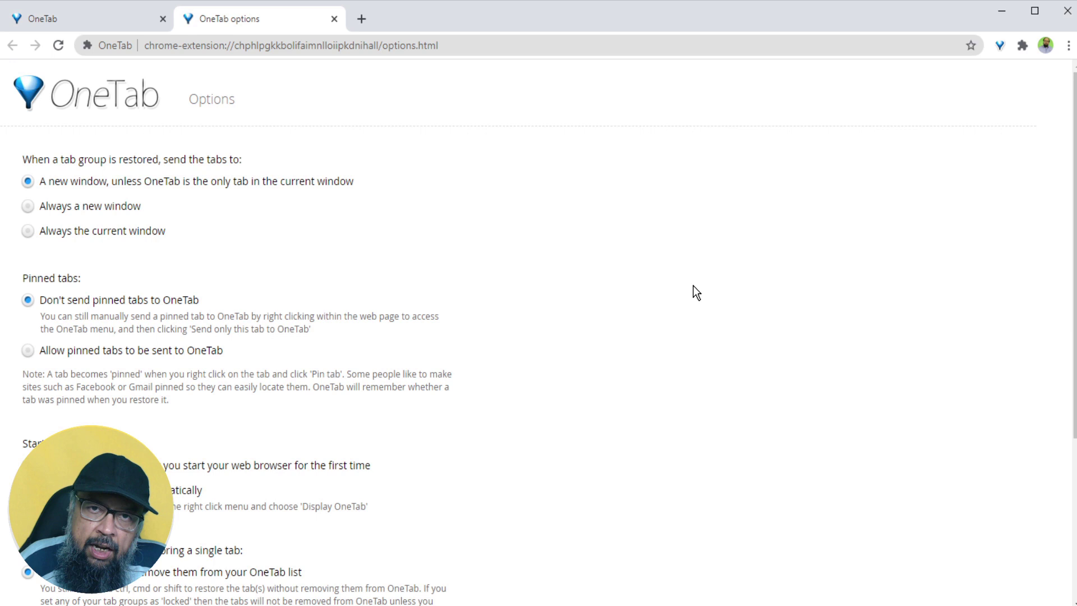
pyautogui.scroll(-3, 684, 289)
pyautogui.scroll(-1, 687, 296)
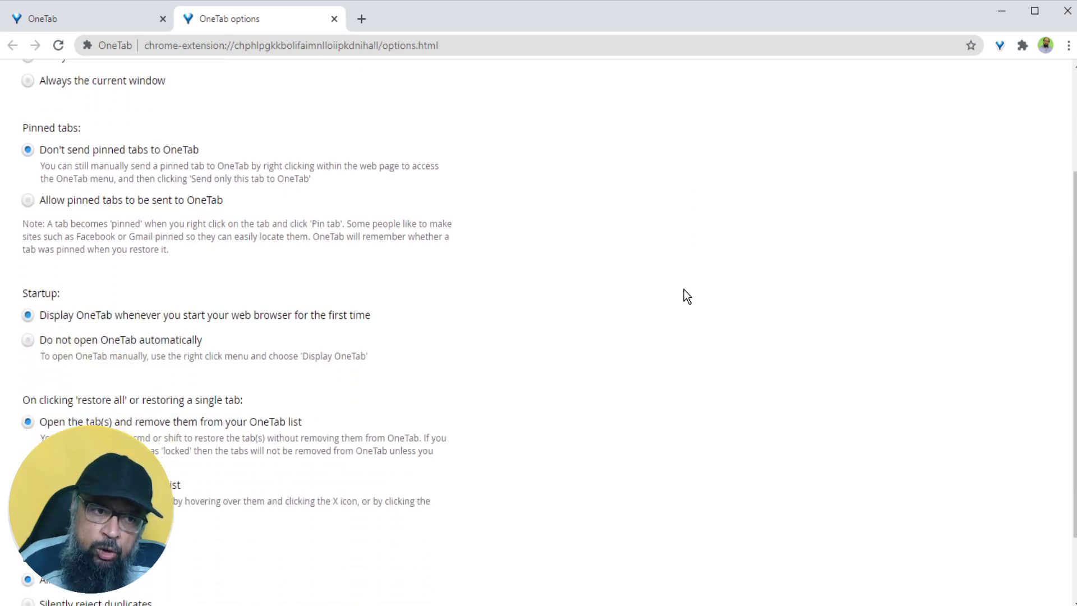
pyautogui.scroll(-1, 687, 296)
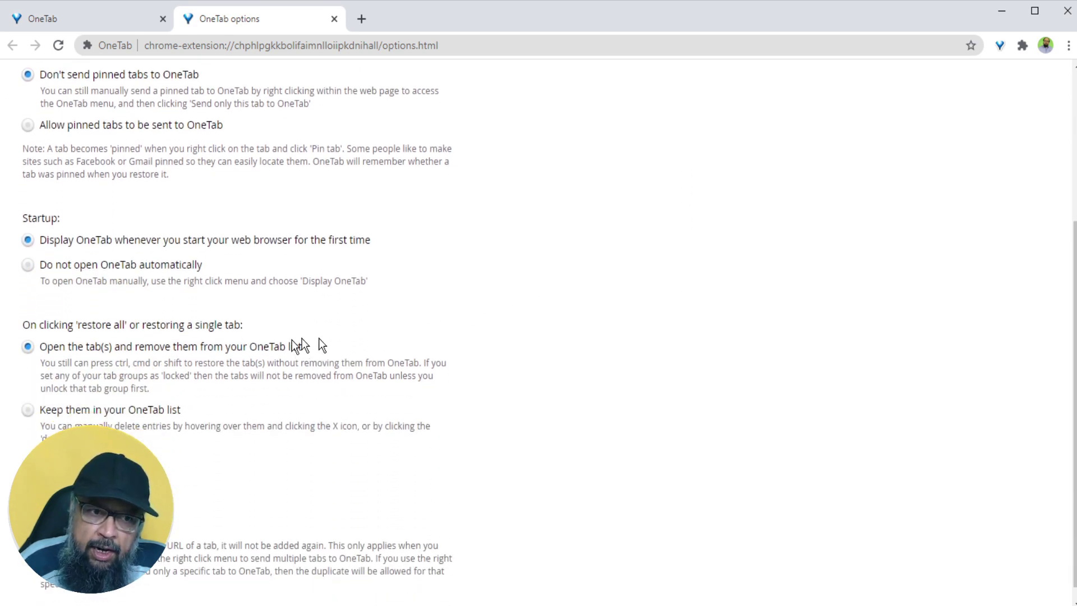
pyautogui.scroll(-1, 281, 342)
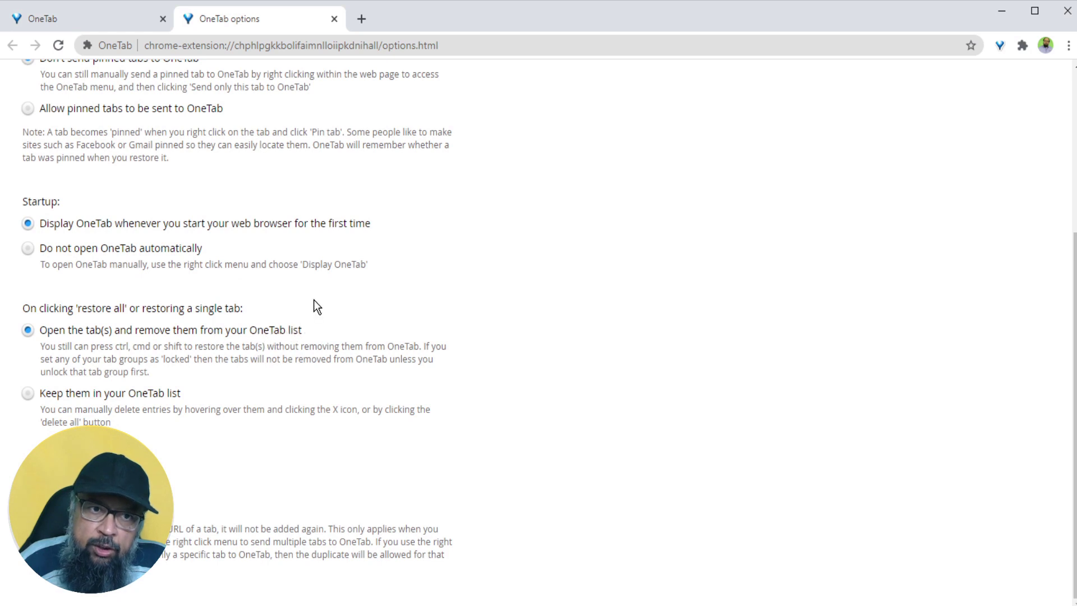
pyautogui.scroll(2, 314, 299)
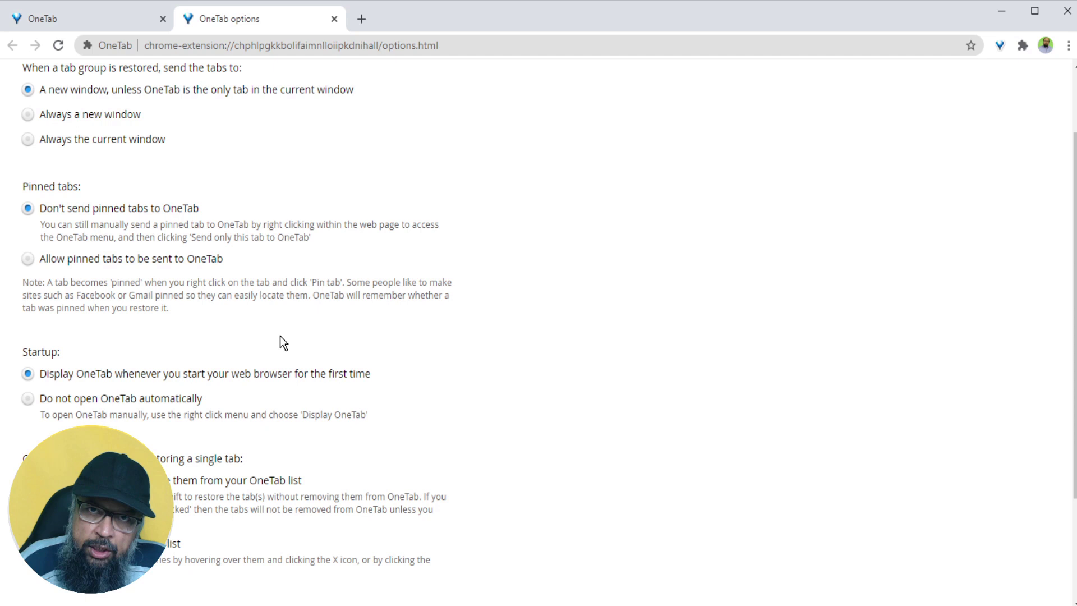
pyautogui.scroll(1, 329, 127)
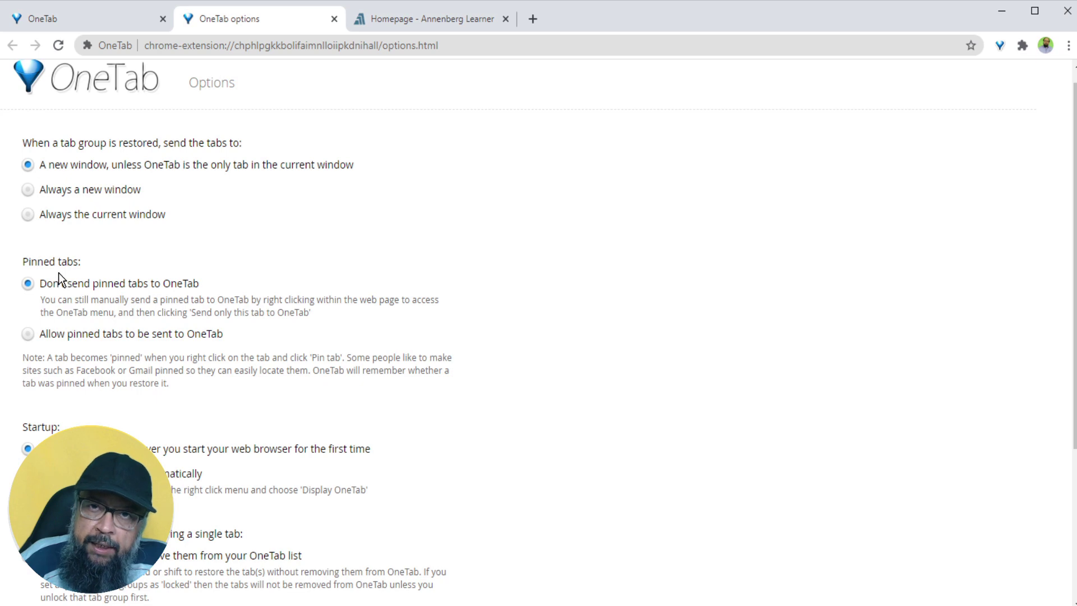
# Step: Pin the Annenberg Learner tab and send the other open tabs to OneTab
pyautogui.click(408, 20)
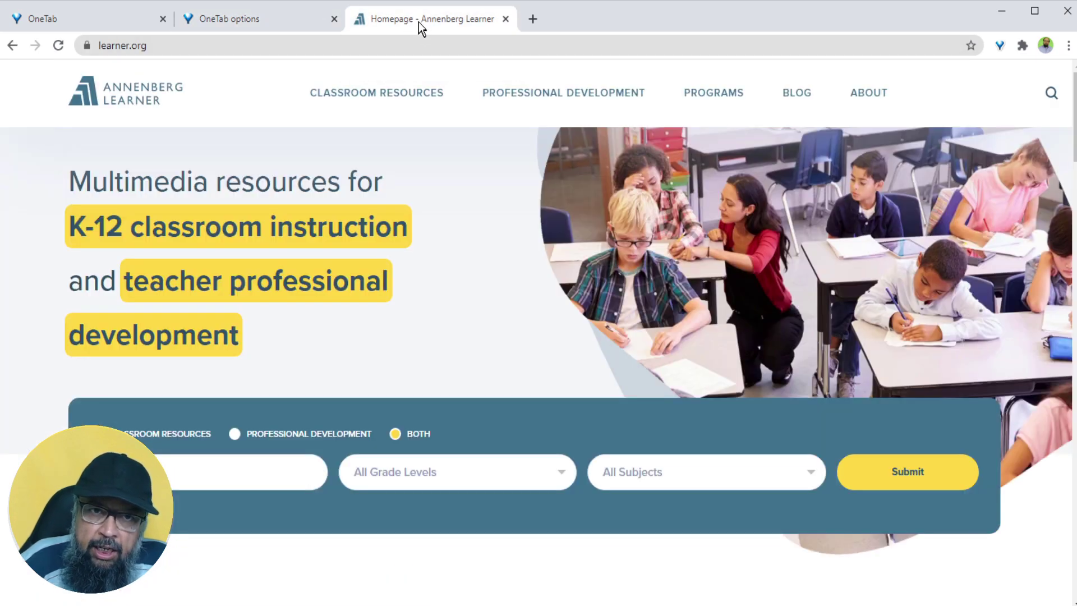
pyautogui.rightClick(418, 20)
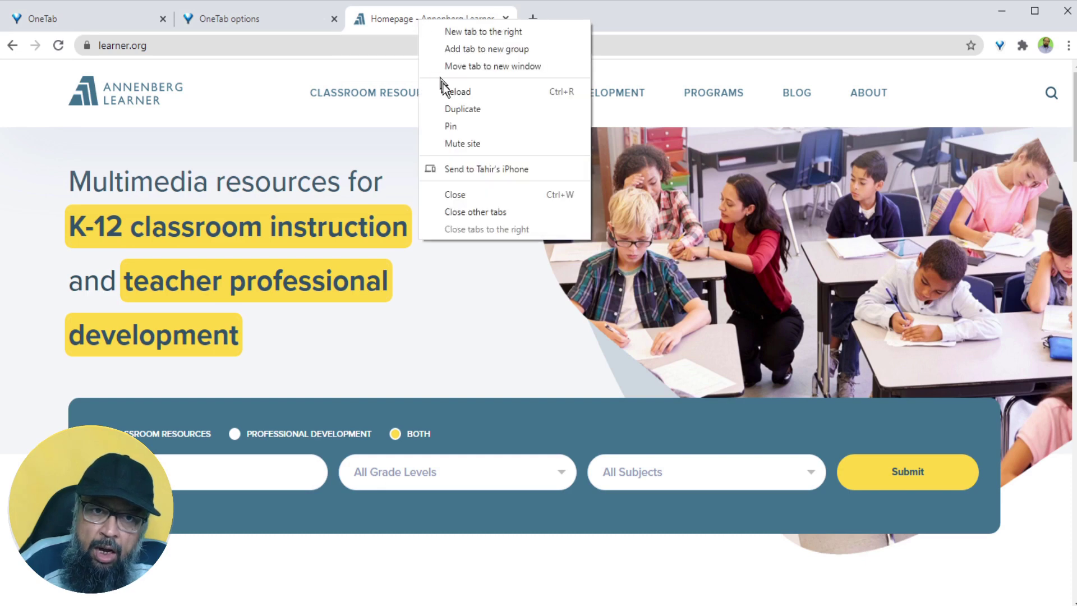
pyautogui.click(462, 127)
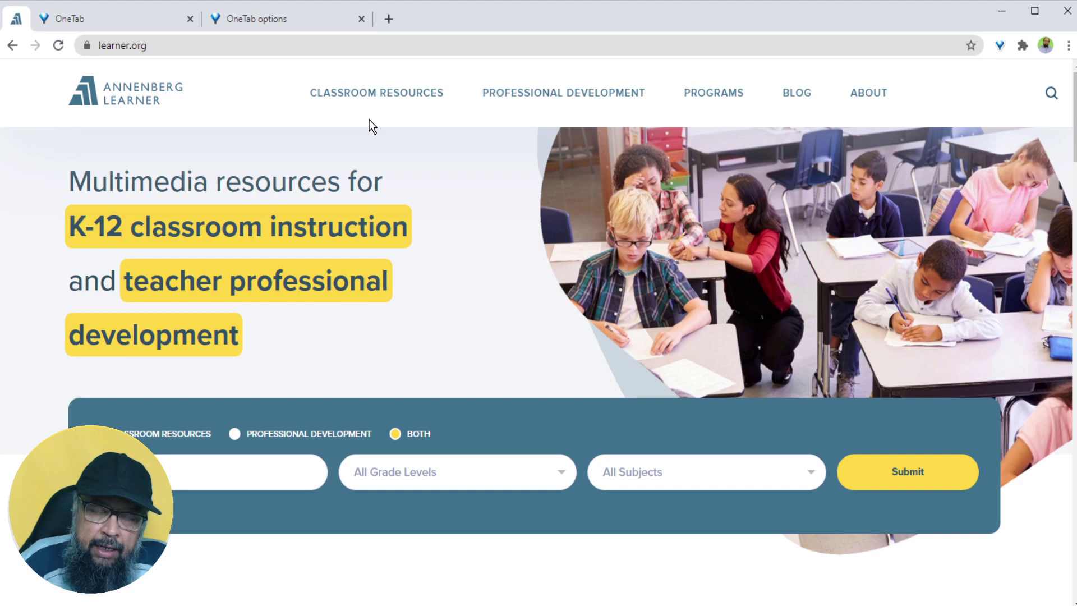
pyautogui.click(1001, 46)
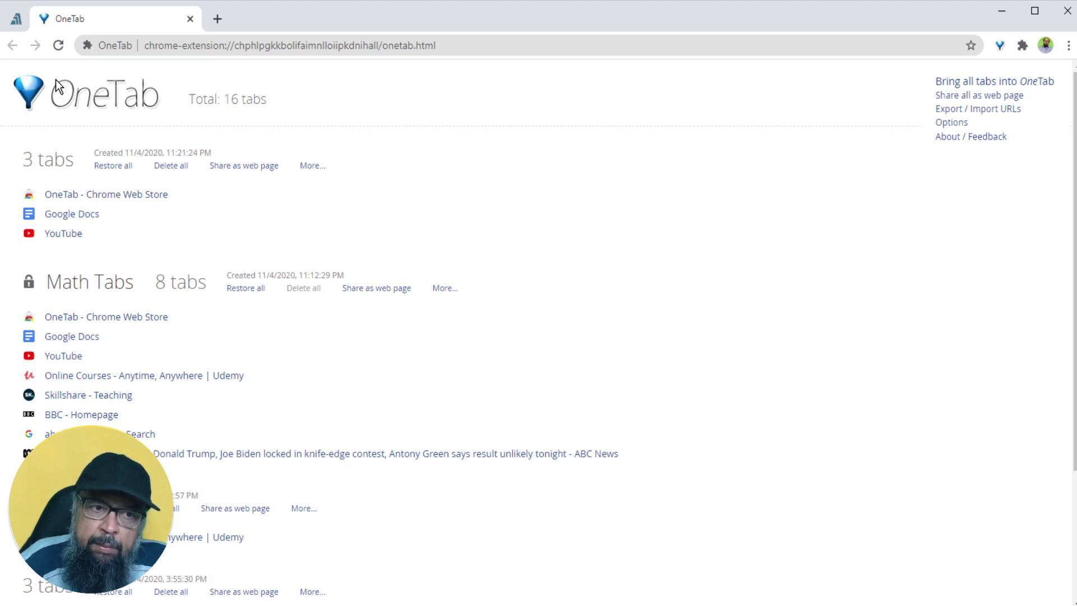
# Step: Check the pinned learner.org tab, return to the 16-tab OneTab list, and close the options page
pyautogui.click(18, 22)
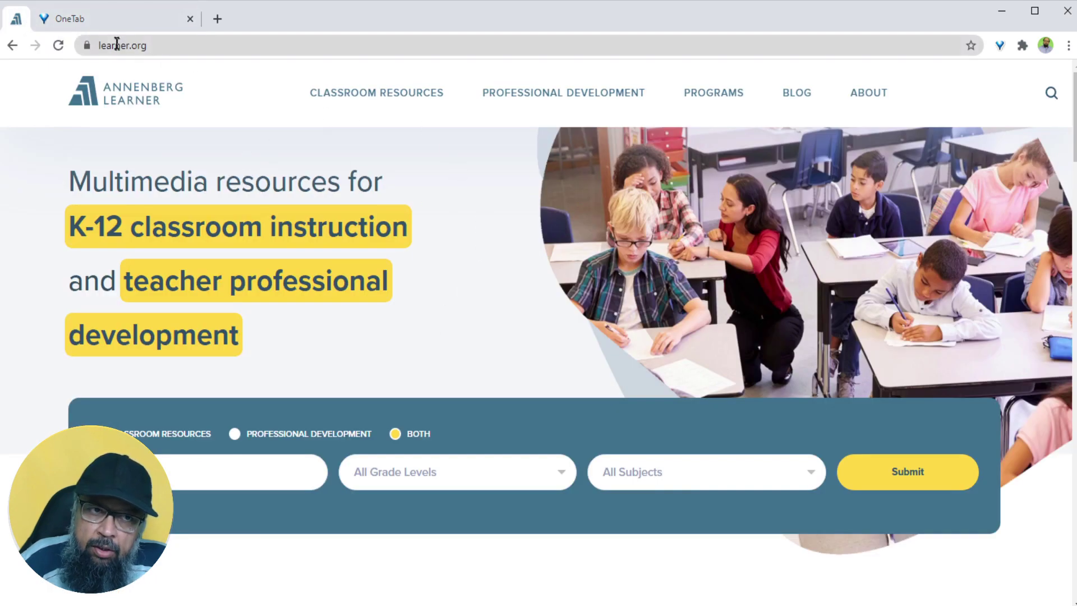
pyautogui.click(111, 24)
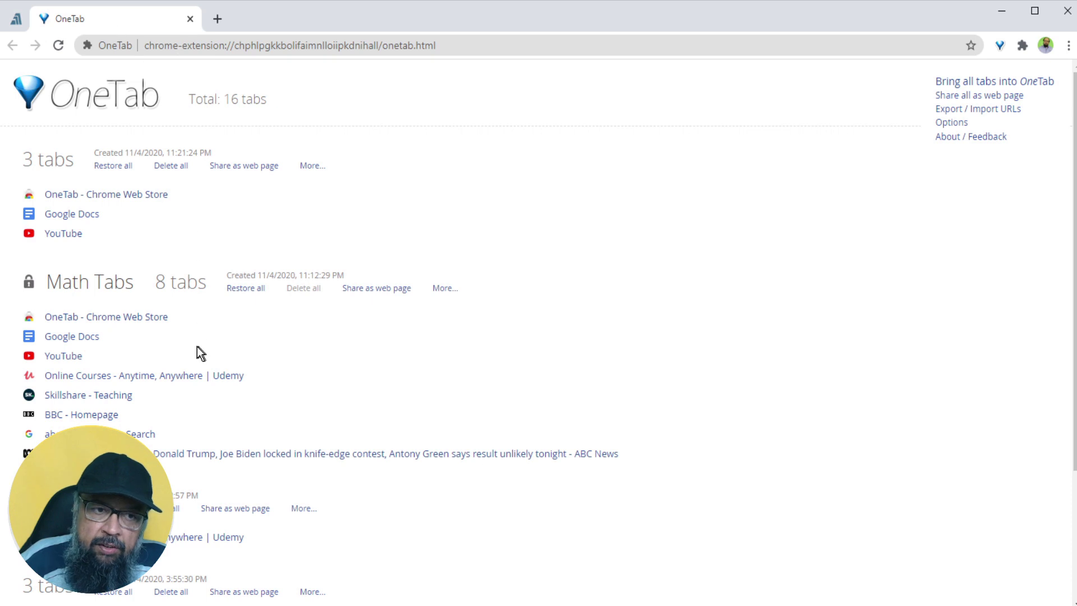
pyautogui.click(946, 123)
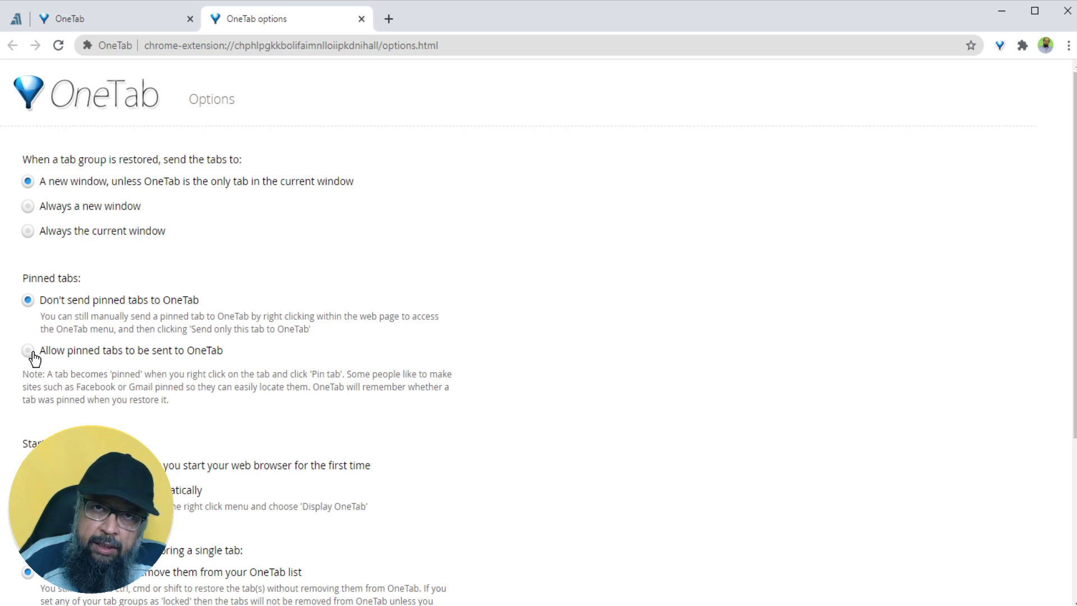
pyautogui.click(361, 20)
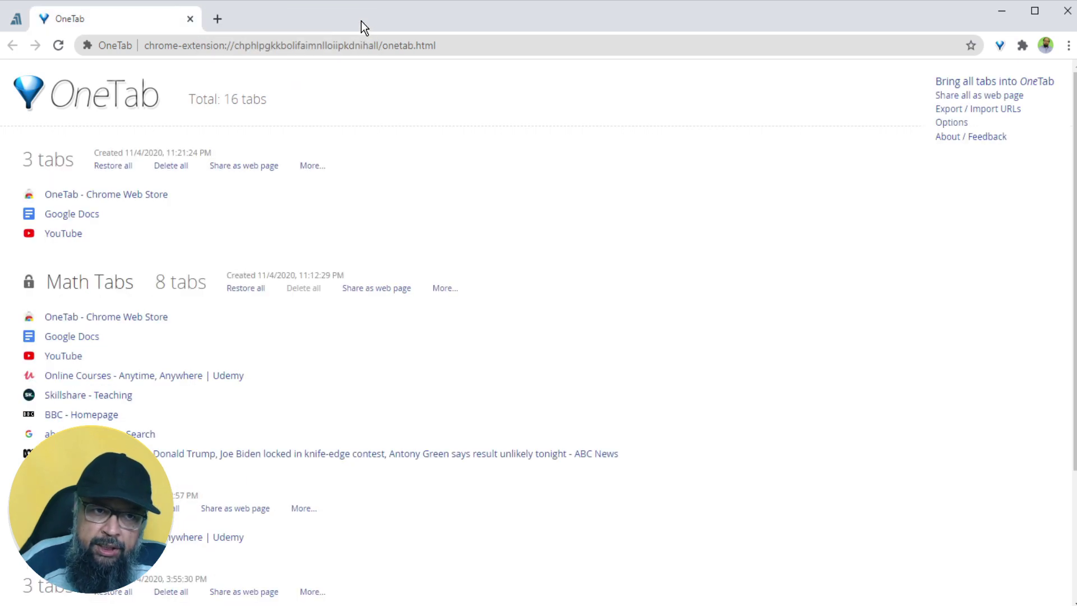
# Step: Star the 3-tab group from its 'More...' menu with 'Star this tab group'
pyautogui.click(308, 168)
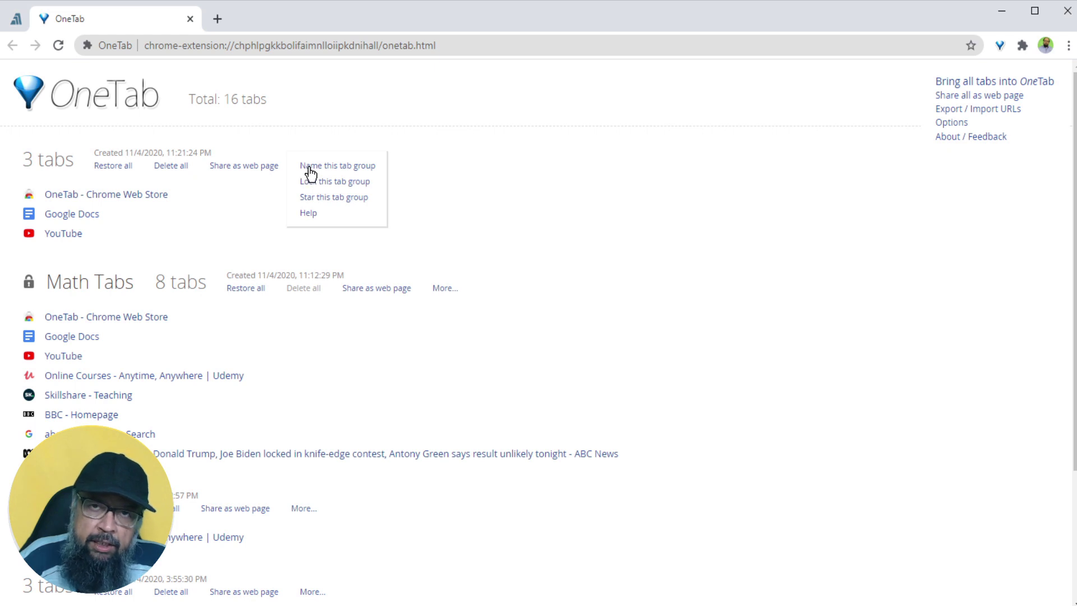
pyautogui.click(331, 198)
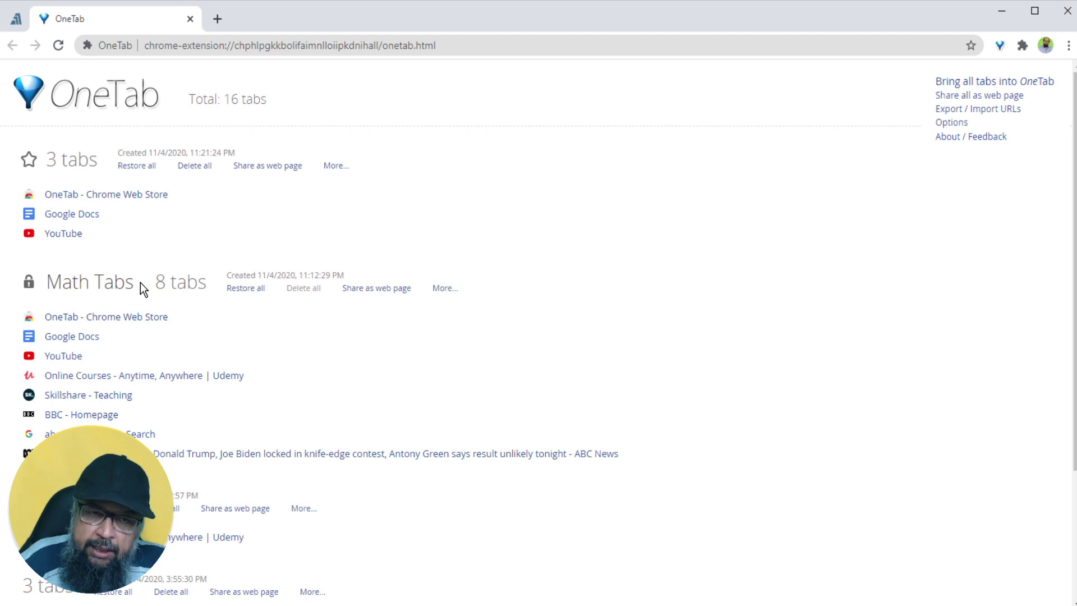
# Step: Share the 8-link Math Tabs group as a QR-coded web page, then close that page's tab
pyautogui.click(380, 291)
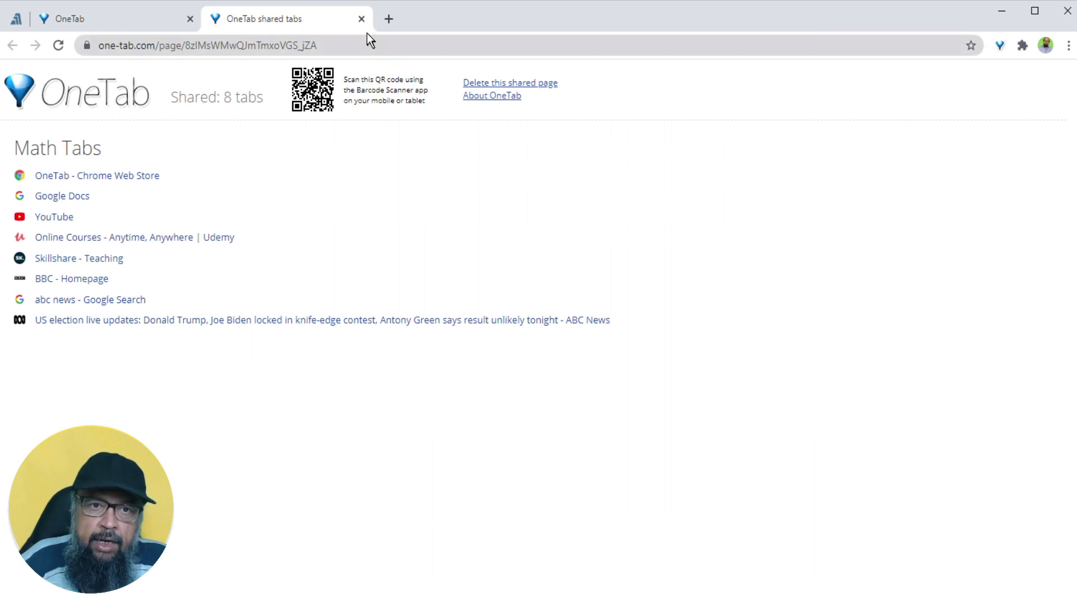
pyautogui.click(361, 19)
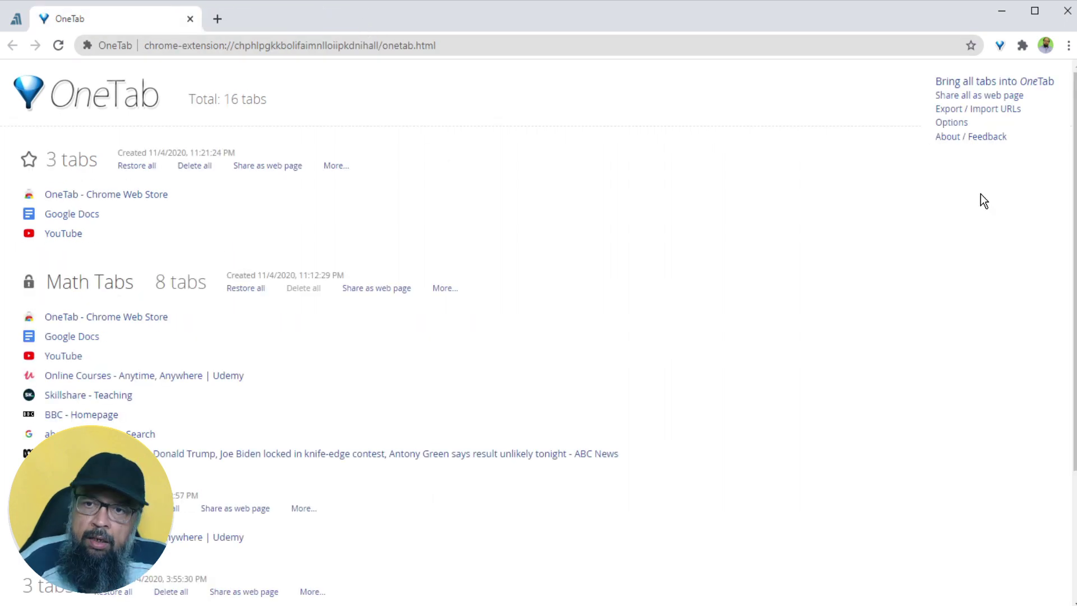
# Step: Open 'Export / Import URLs' to list every saved URL and expand the empty 'Import URLs' box
pyautogui.click(984, 118)
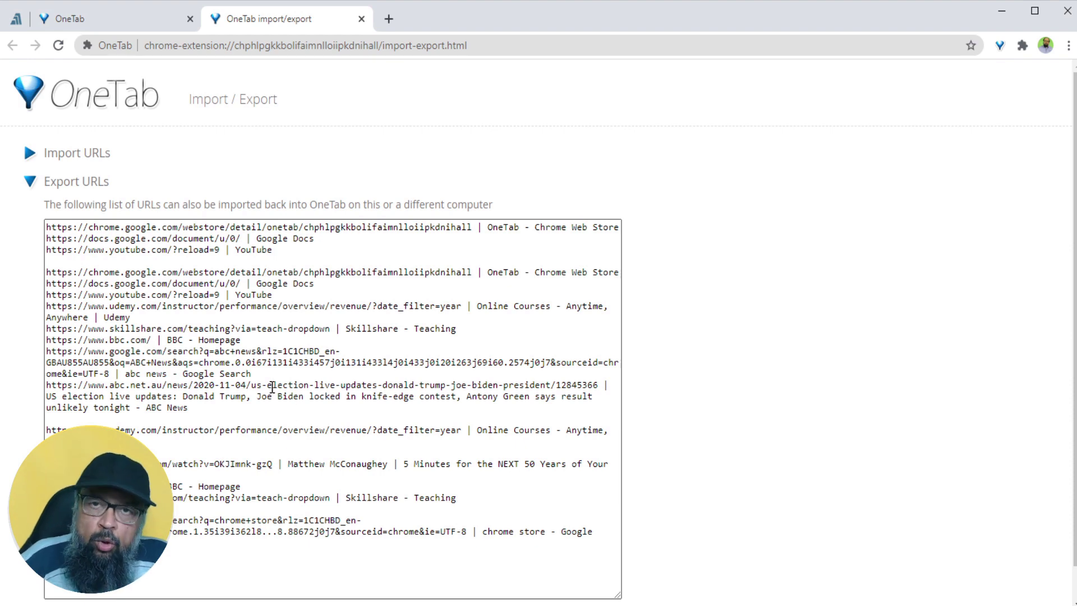
pyautogui.click(94, 159)
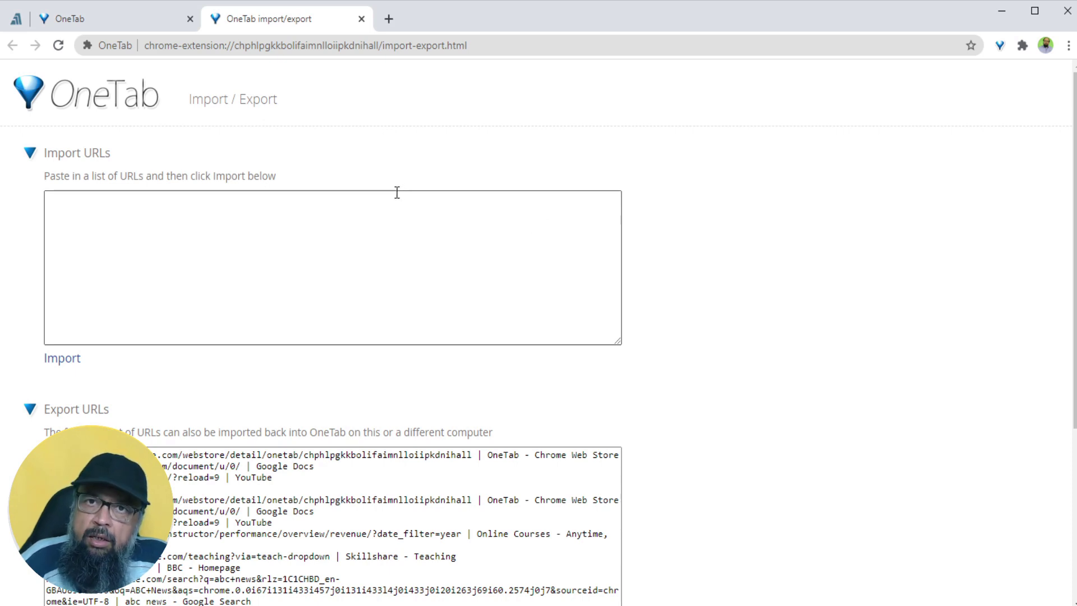
pyautogui.hotkey('ctrl', 'shift', 'Tab')
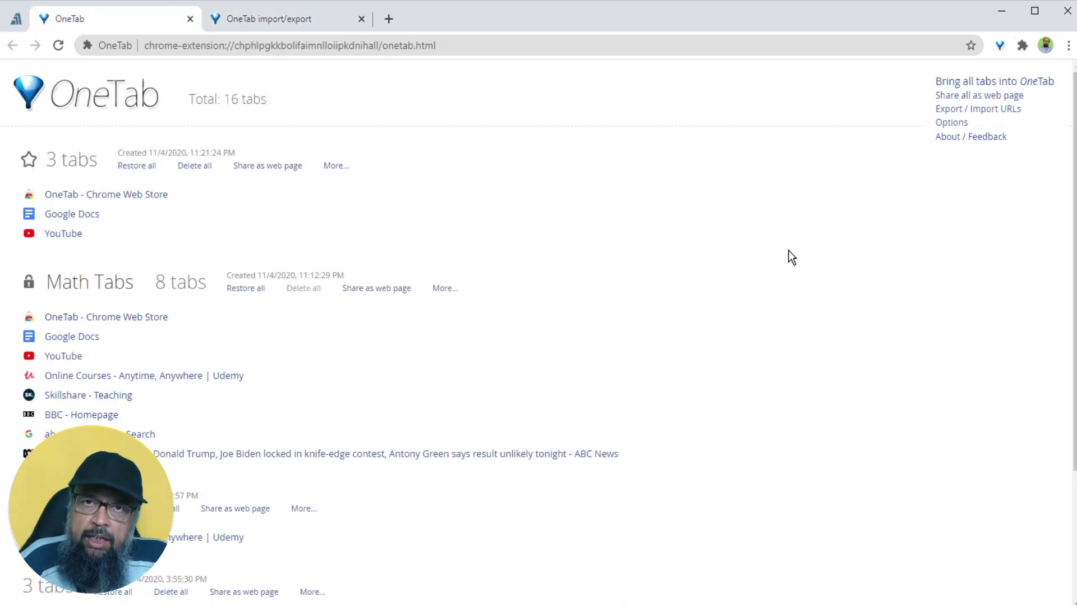